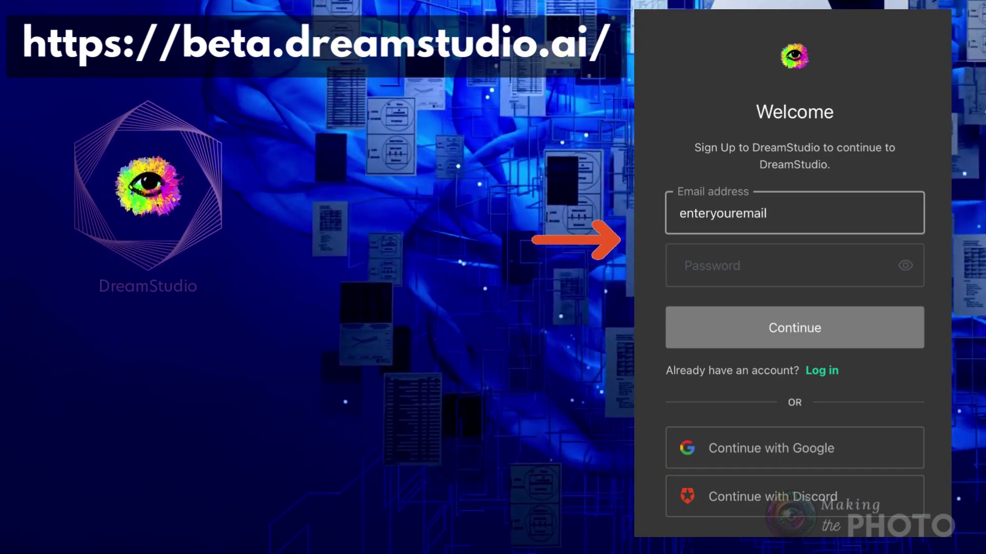
- Finish the DreamStudio sign-up with the account email and password, then go to My Account
type("@email")
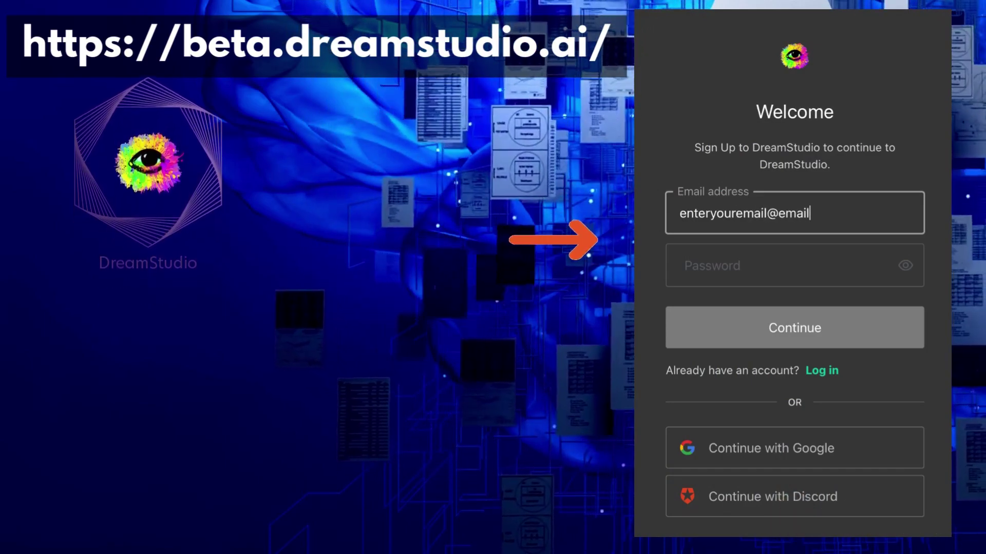
left_click(773, 279)
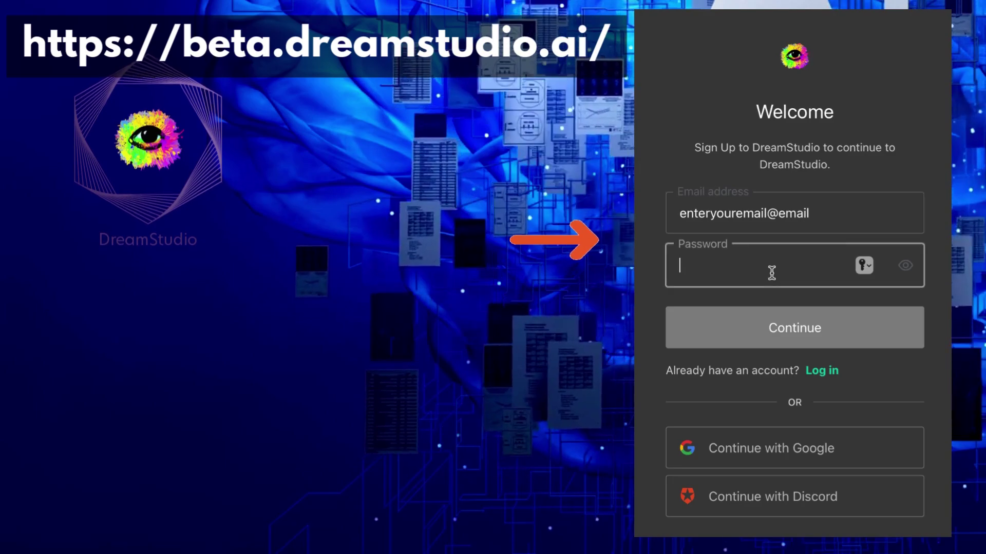
type("pas")
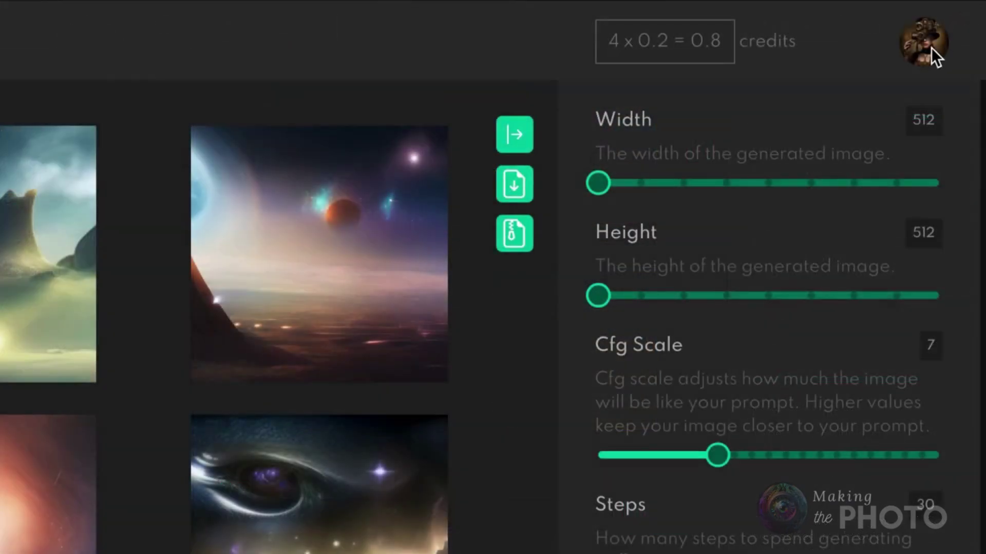
left_click(931, 47)
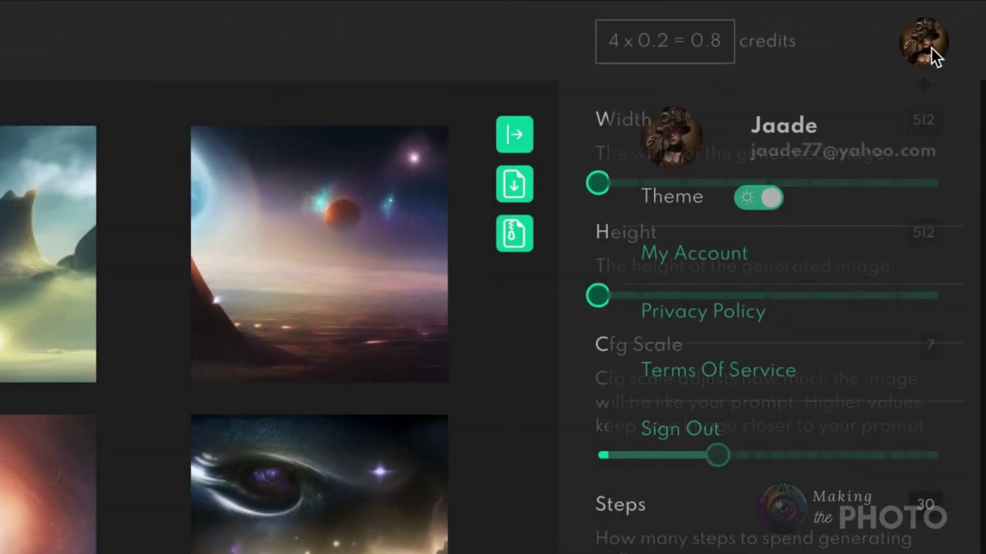
left_click(682, 256)
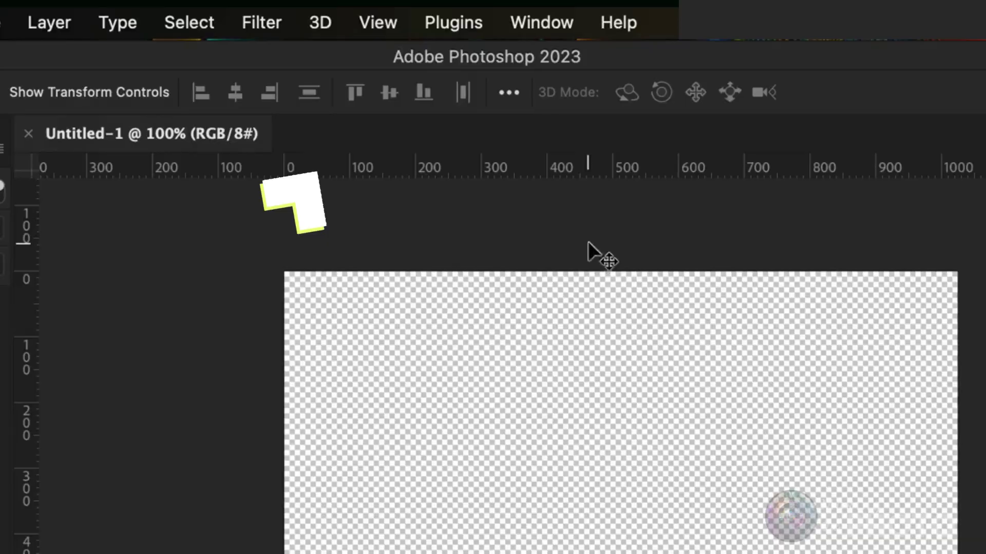
- Open the Creative Cloud plugin marketplace from Photoshop's Plugins menu and list all plugins
left_click(453, 21)
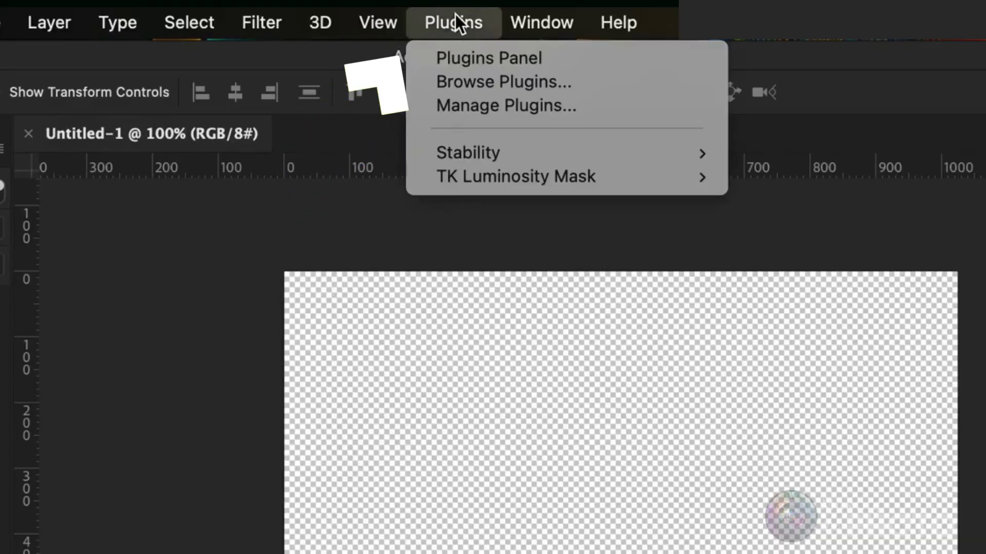
mouse_move(482, 153)
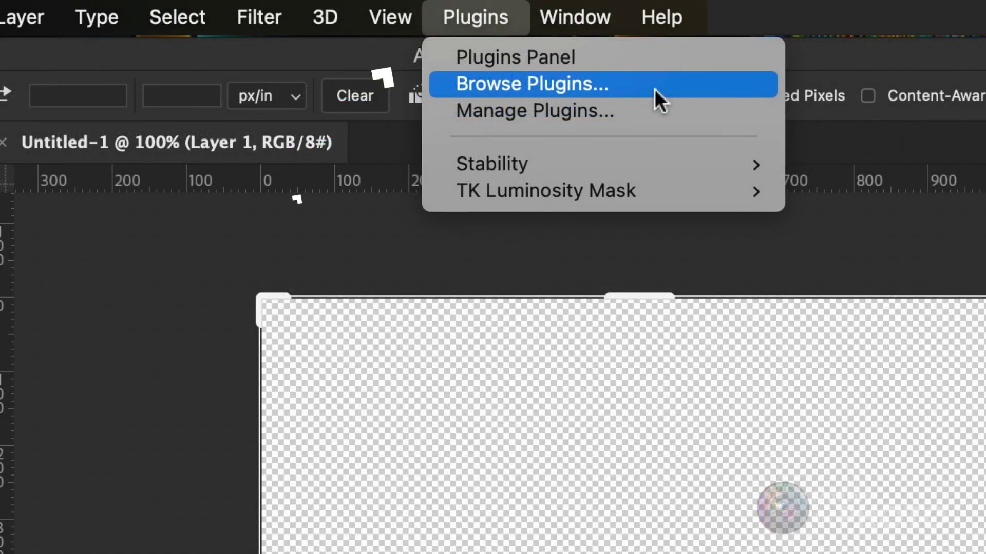
left_click(655, 89)
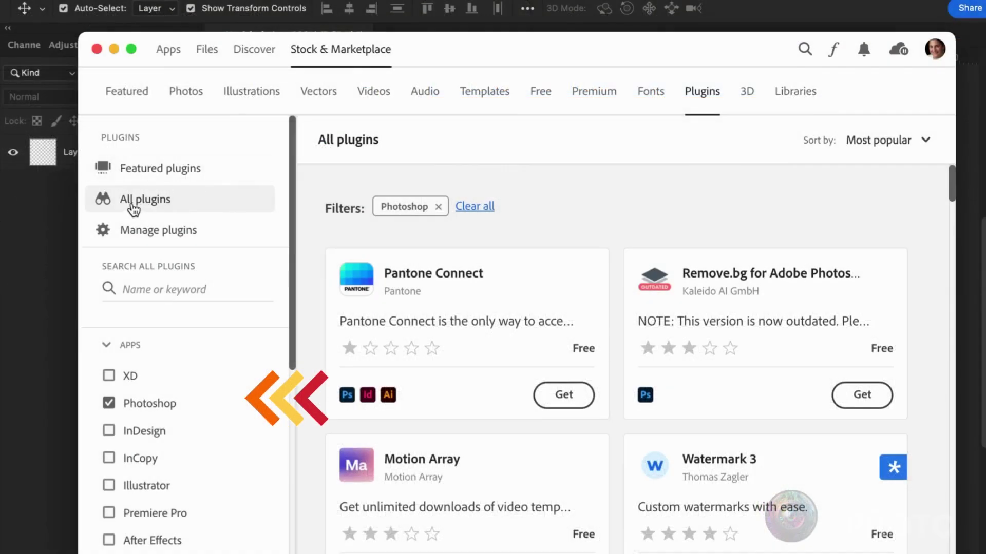
left_click(115, 408)
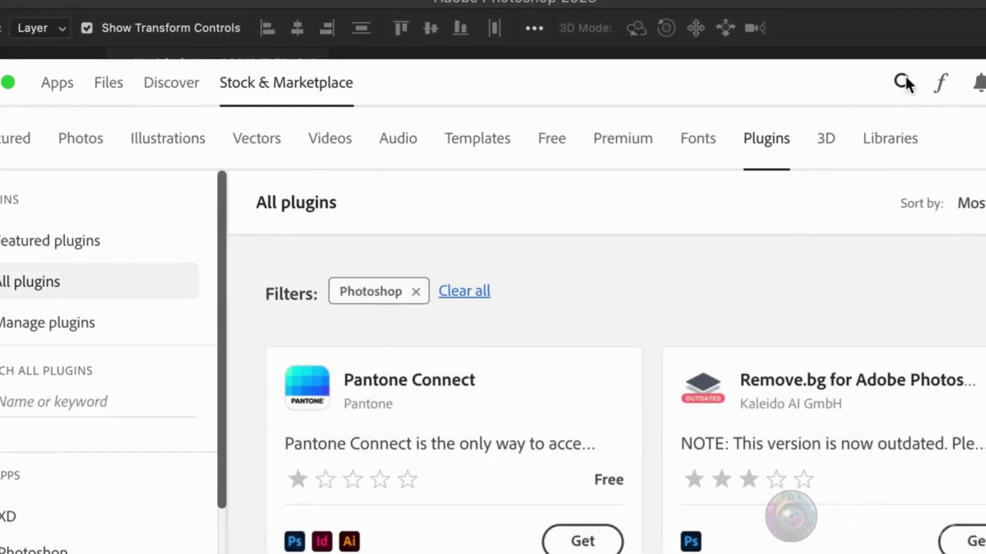
- Search the marketplace for 'stable' and scroll down to the Stability plugin by Stability AI
left_click(903, 83)
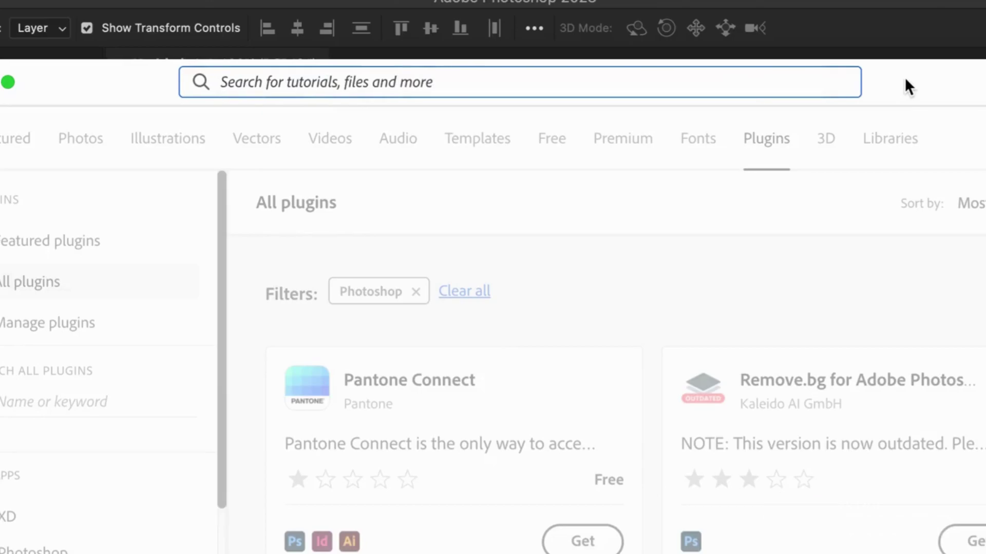
type("stable")
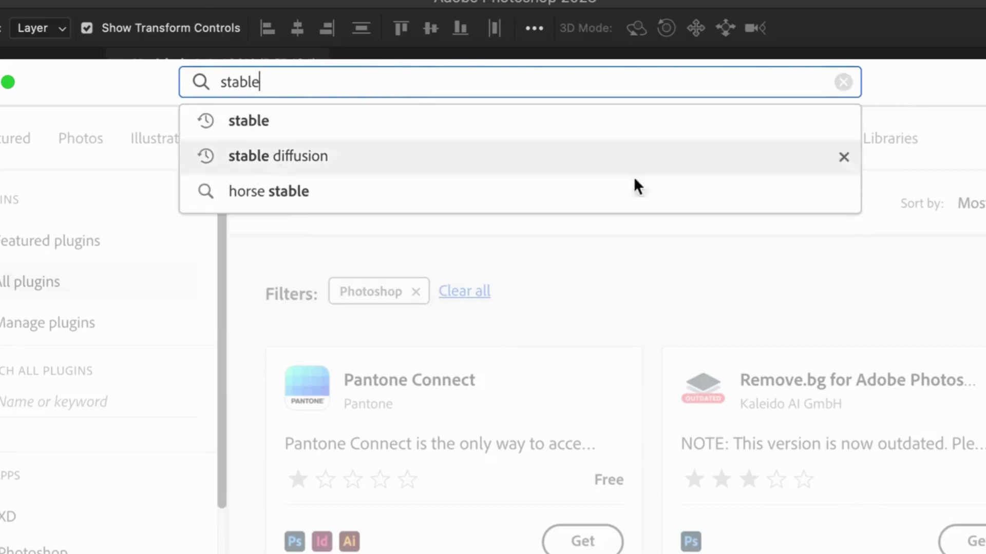
left_click(553, 126)
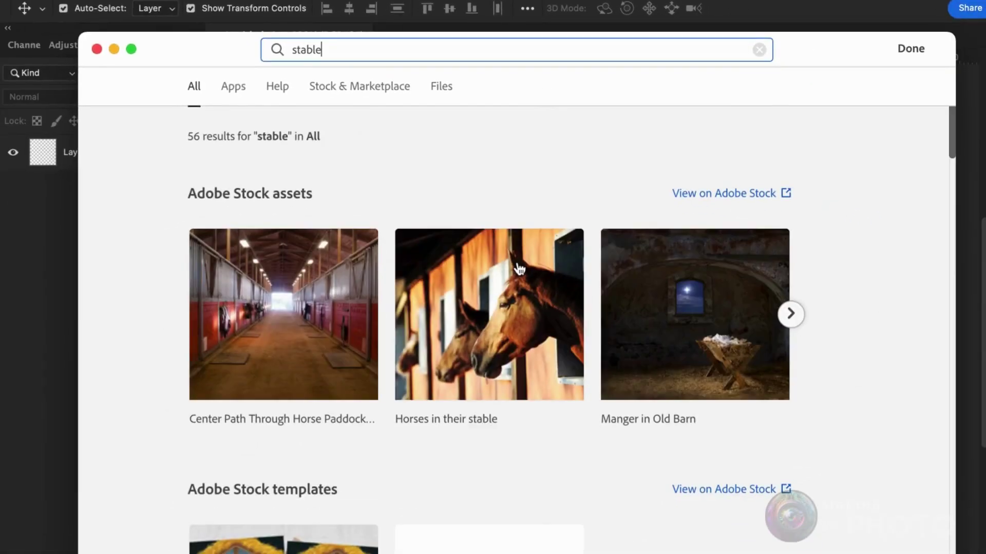
scroll(518, 268, "down", 12)
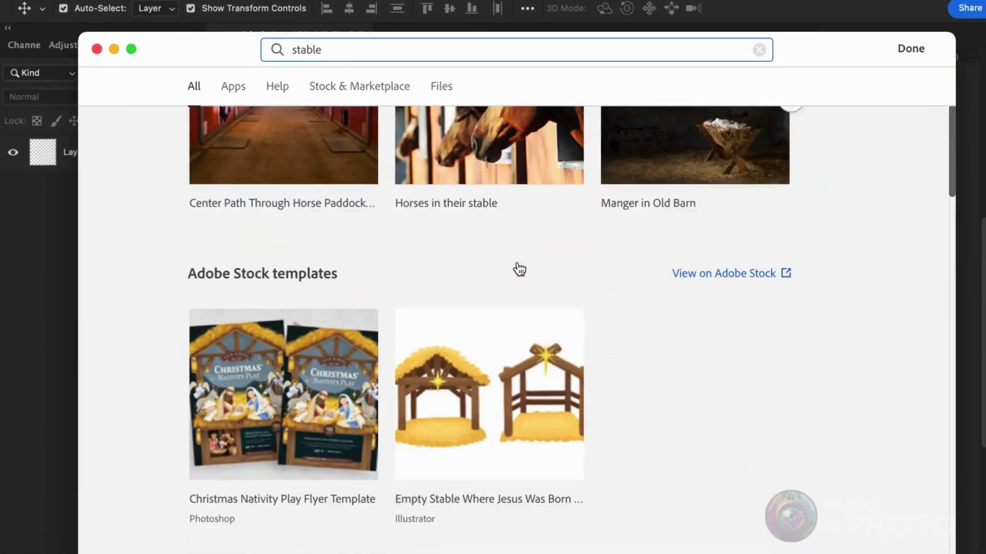
scroll(517, 261, "down", 10)
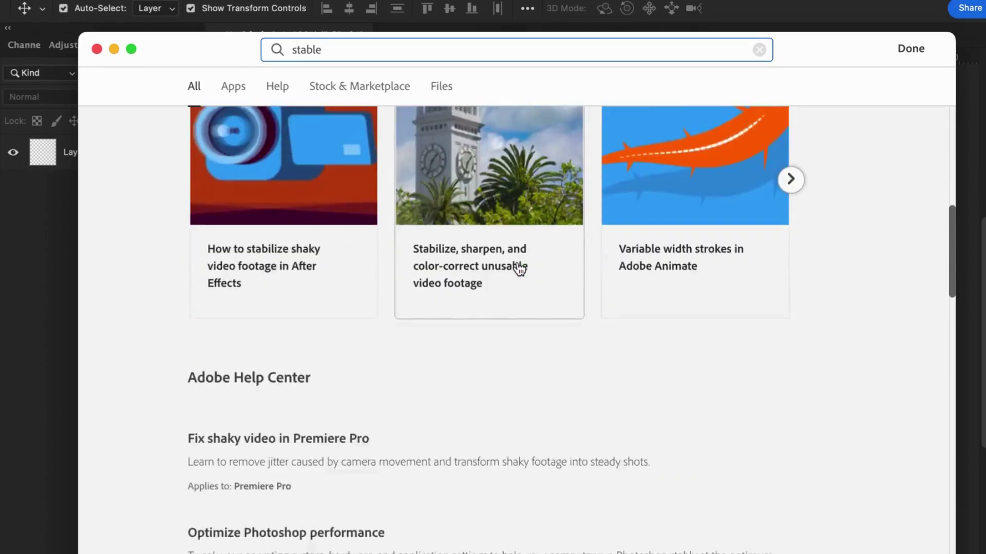
scroll(519, 268, "down", 10)
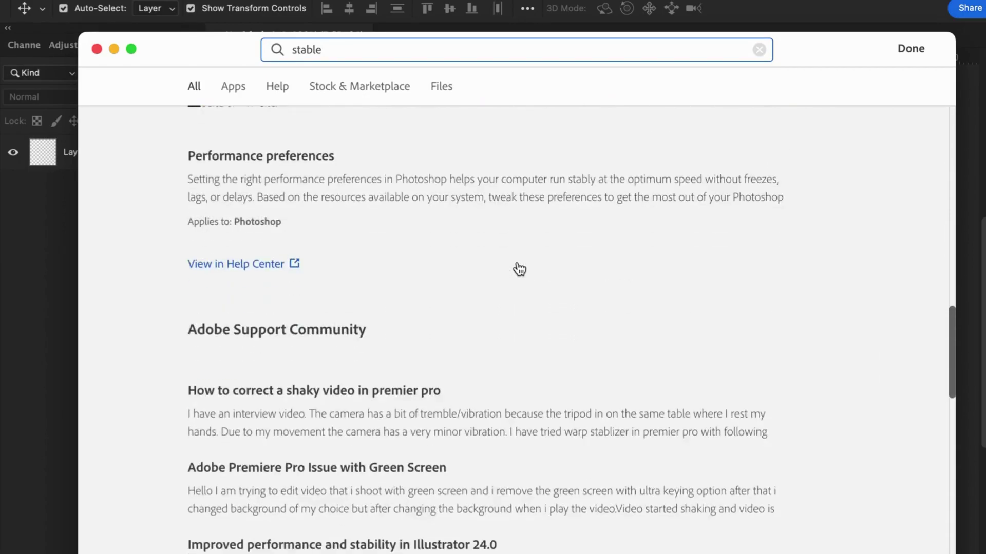
scroll(518, 269, "down", 5)
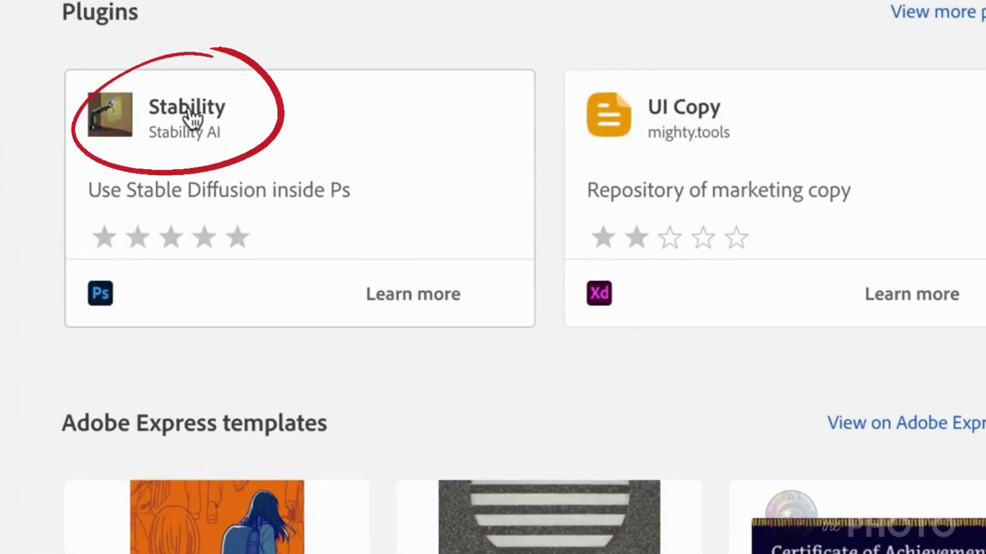
- Install the Stability plugin version 0.9.2 from its details page
left_click(332, 194)
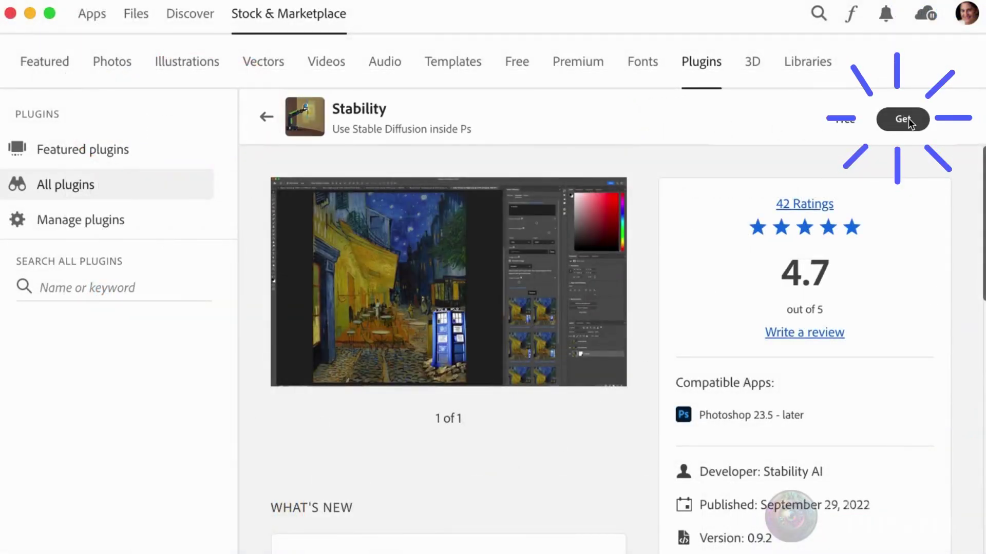
left_click(908, 123)
scroll(522, 477, "down", 5)
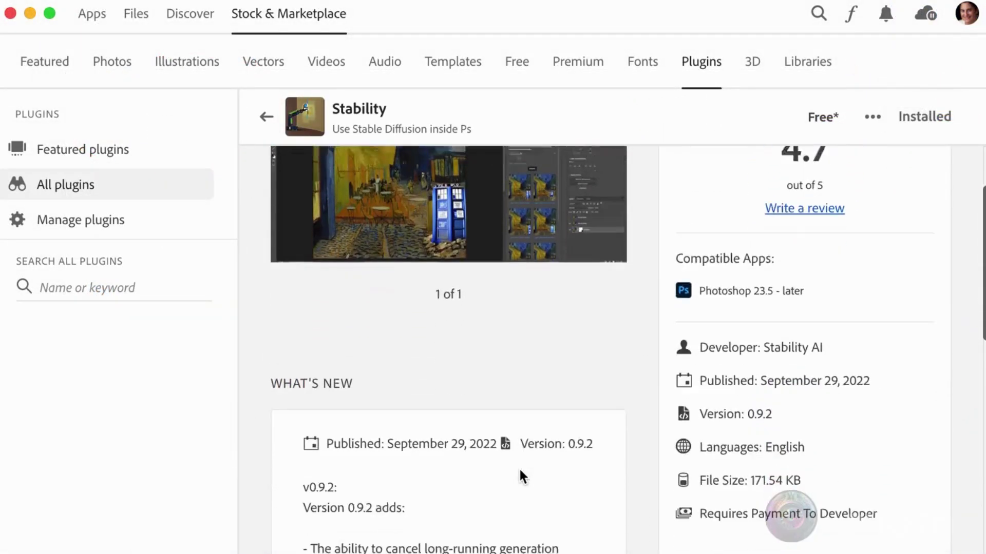
scroll(522, 477, "down", 15)
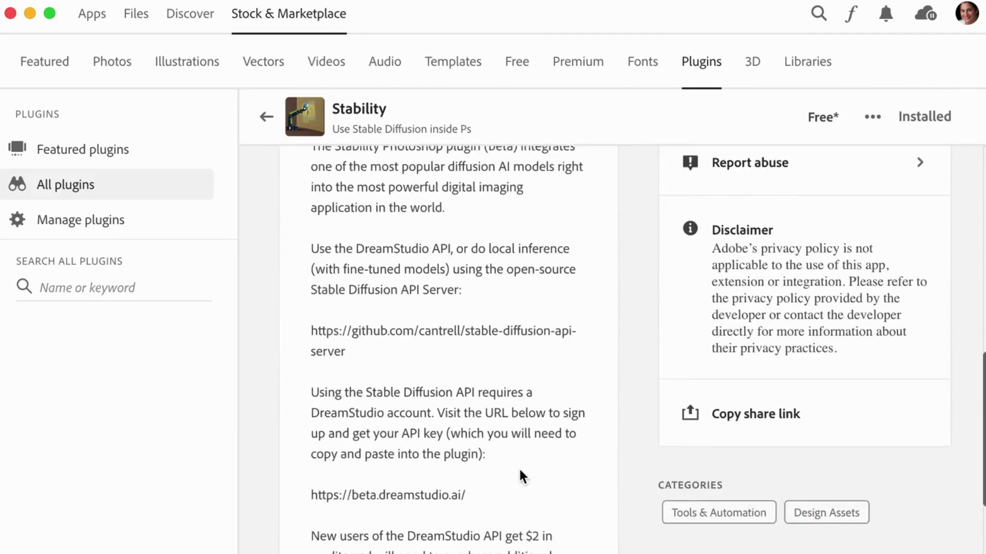
scroll(518, 467, "up", 15)
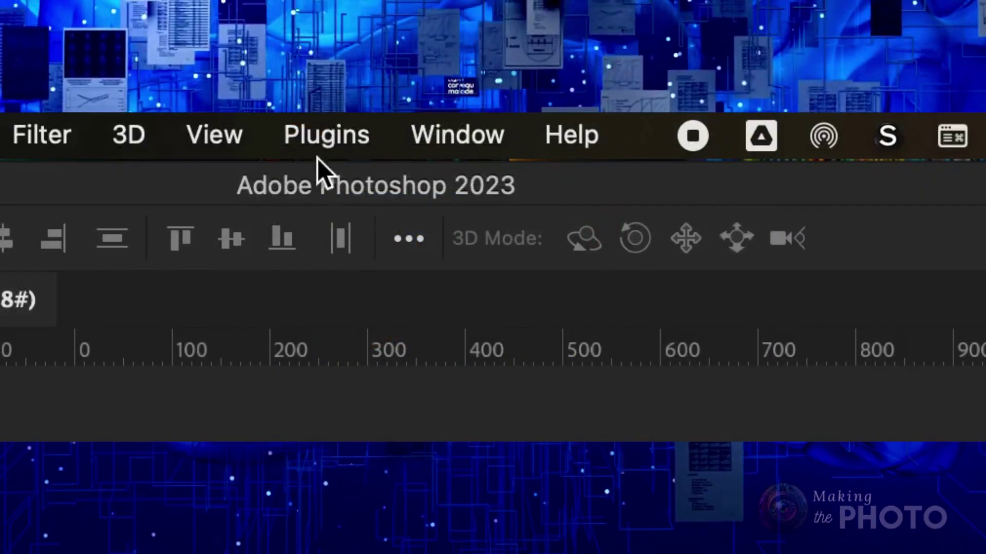
- Open the Stability panel from Plugins > Stability > Stability
left_click(332, 134)
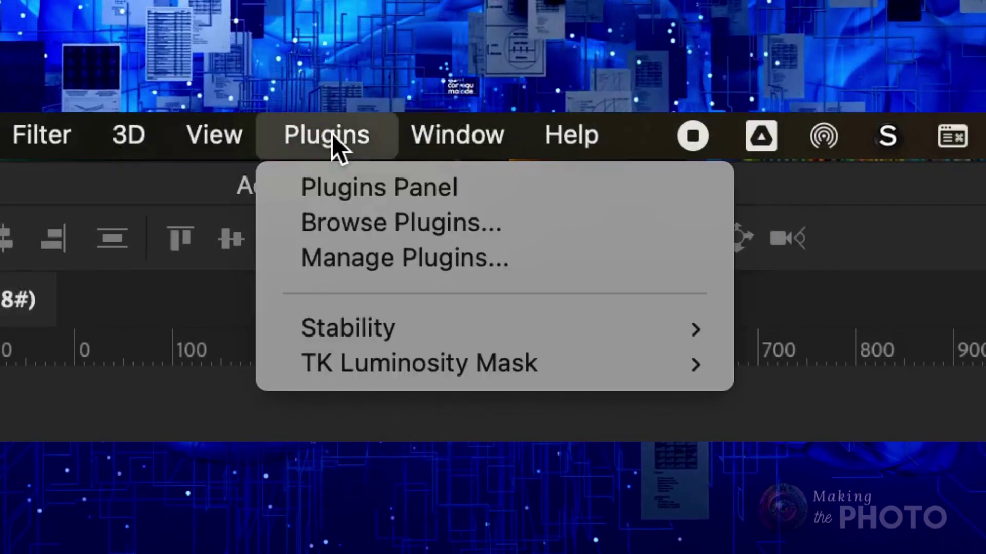
mouse_move(378, 331)
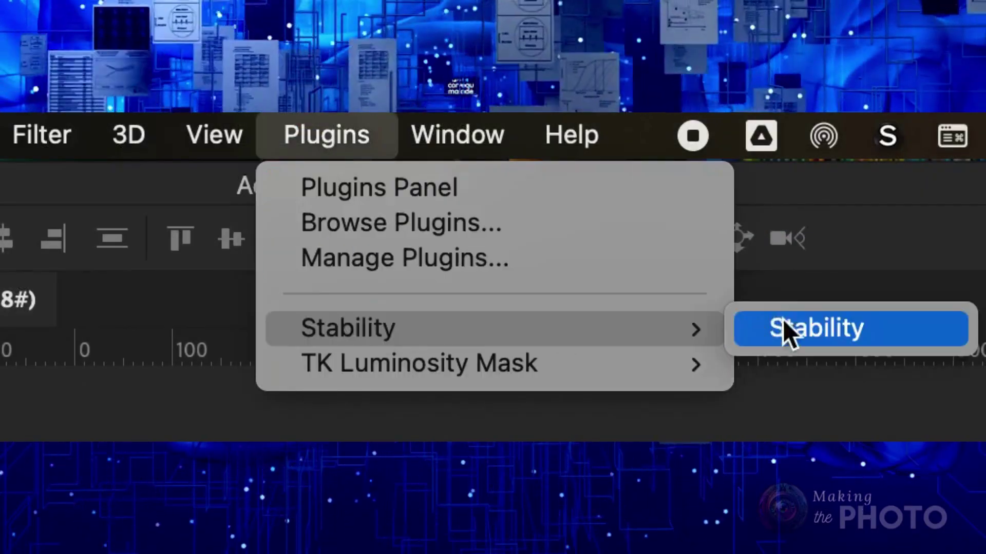
left_click(797, 334)
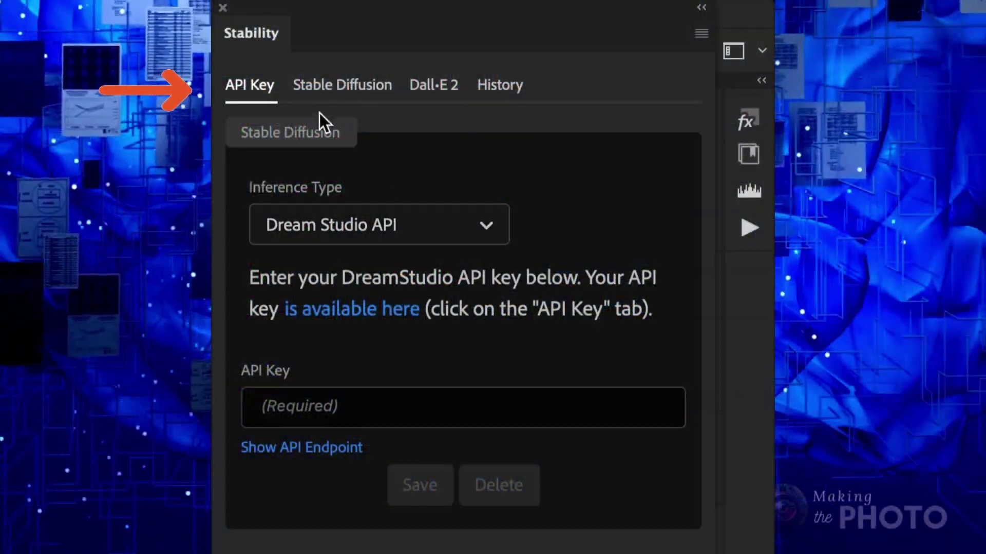
- Keep Dream Studio API as the inference type and follow the link to get an API key
left_click(484, 225)
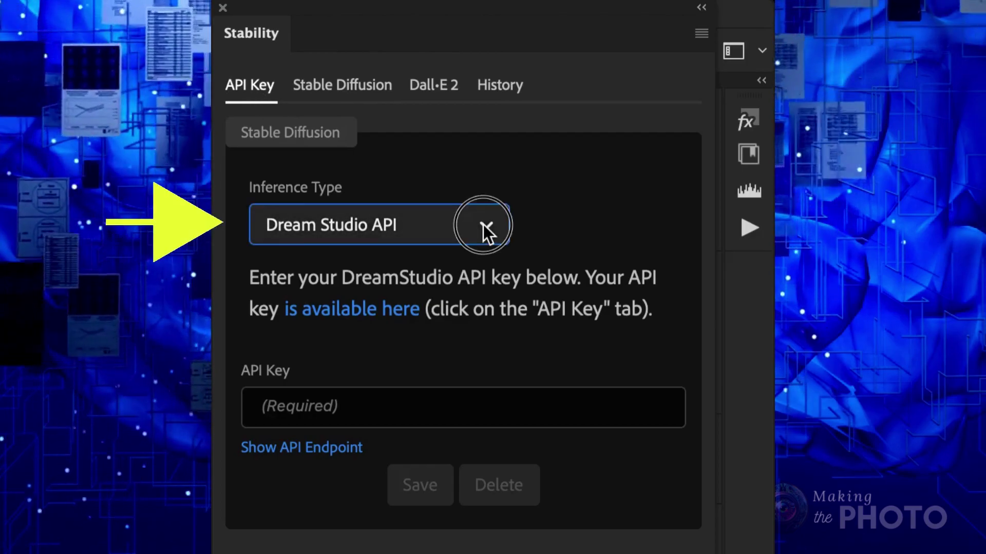
left_click(401, 286)
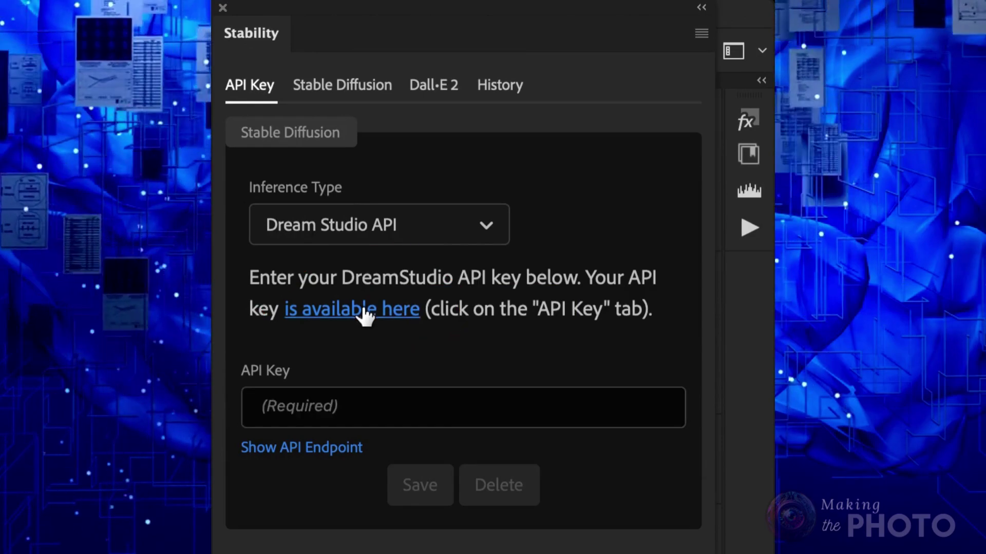
left_click(366, 311)
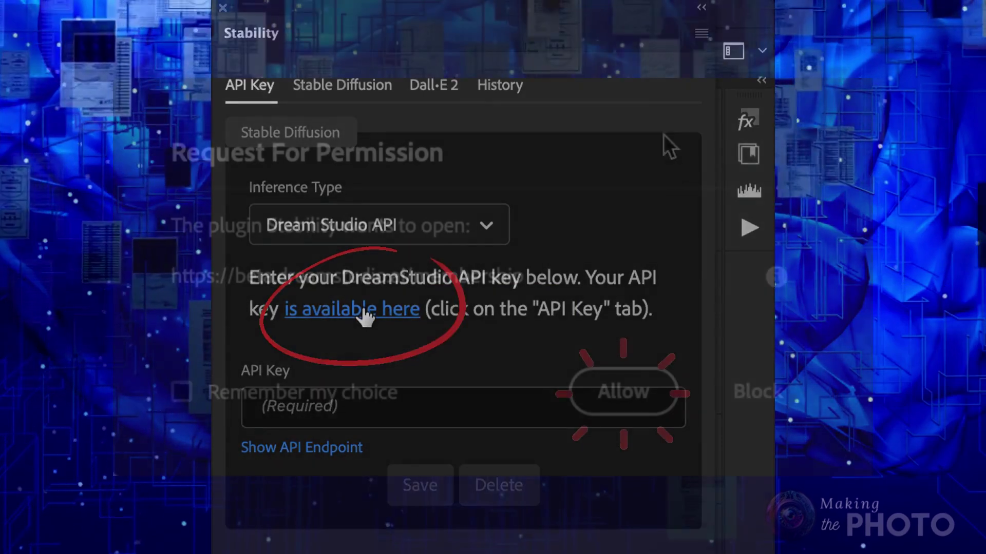
left_click(634, 406)
- Allow the DreamStudio page to open and show the account's API Key tab
left_click(623, 395)
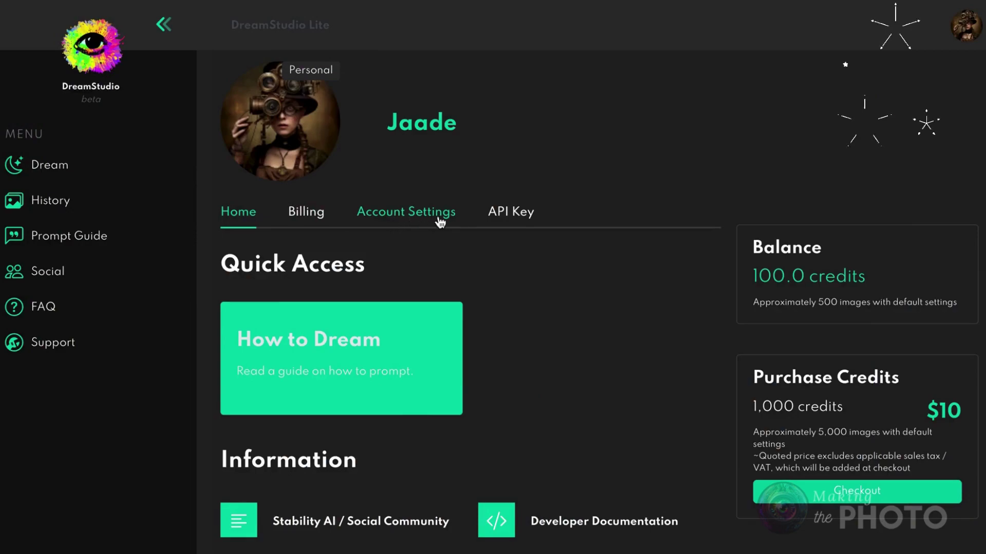
left_click(508, 221)
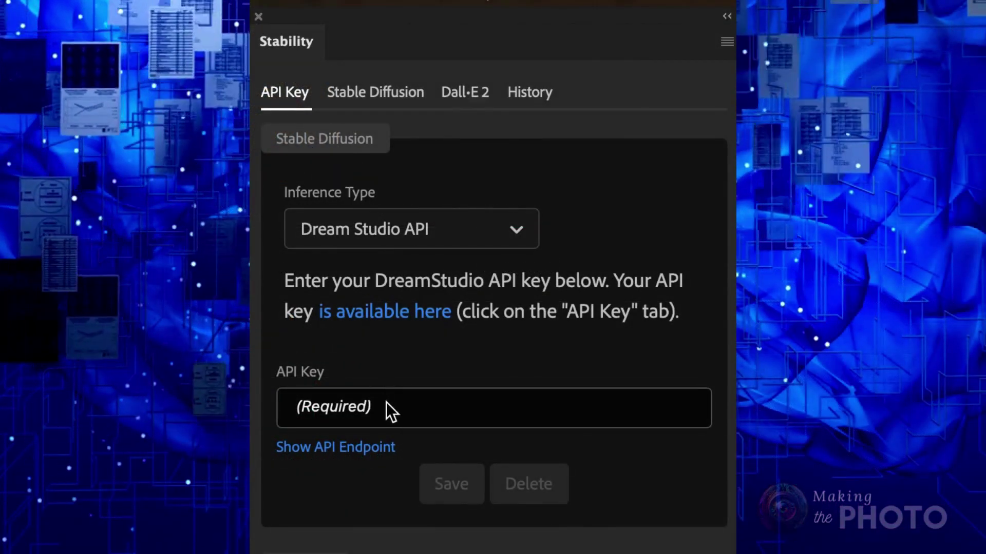
- Paste the copied DreamStudio API key into the plugin's API Key field and save it
right_click(391, 410)
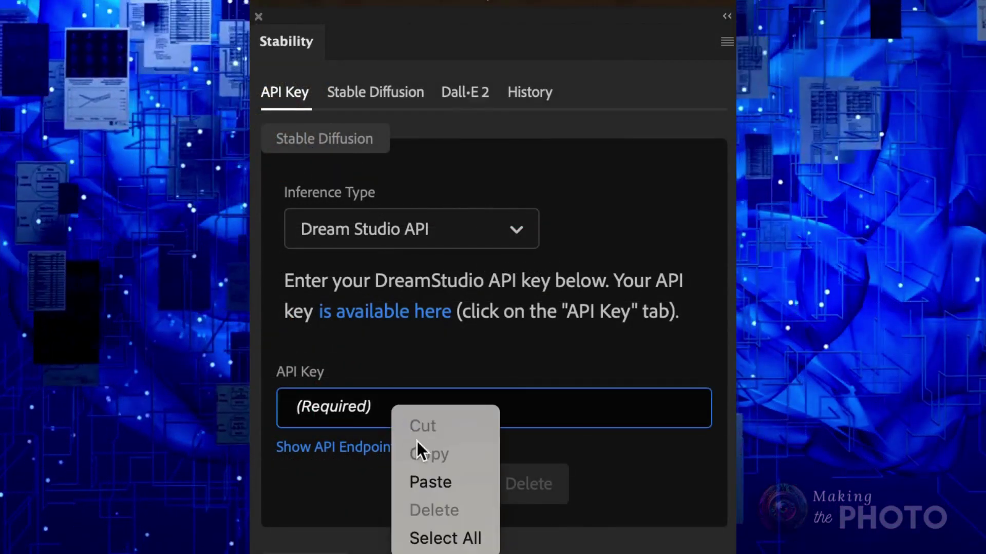
left_click(441, 485)
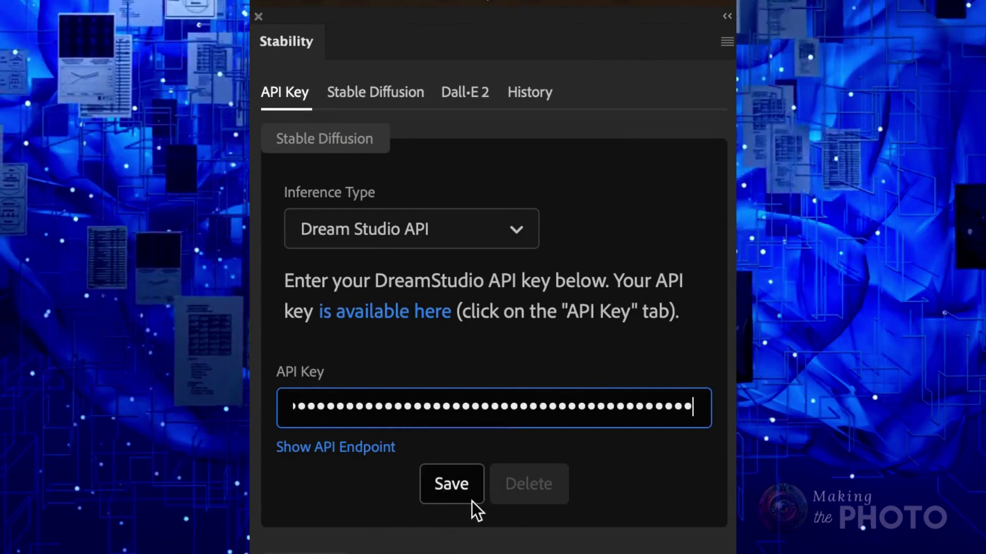
left_click(454, 485)
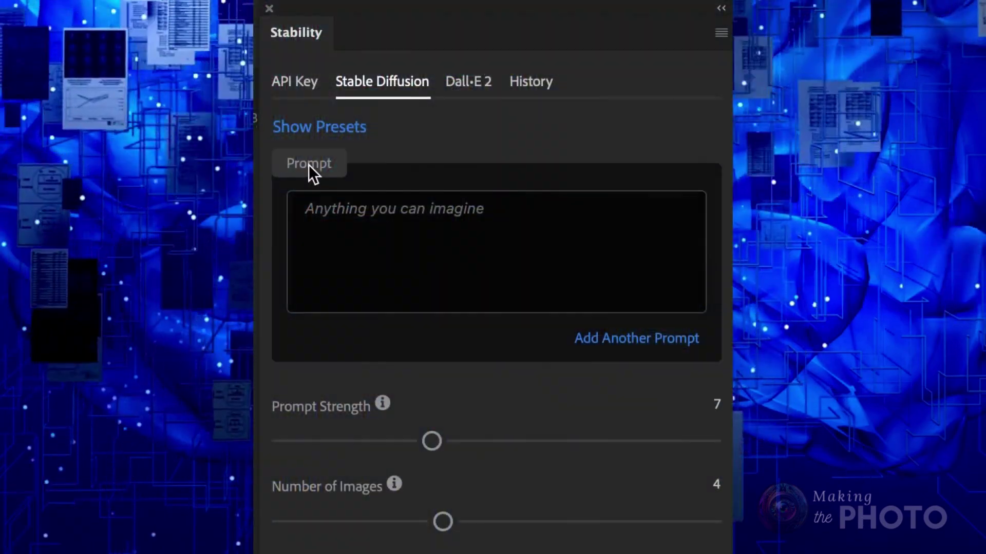
left_click(395, 133)
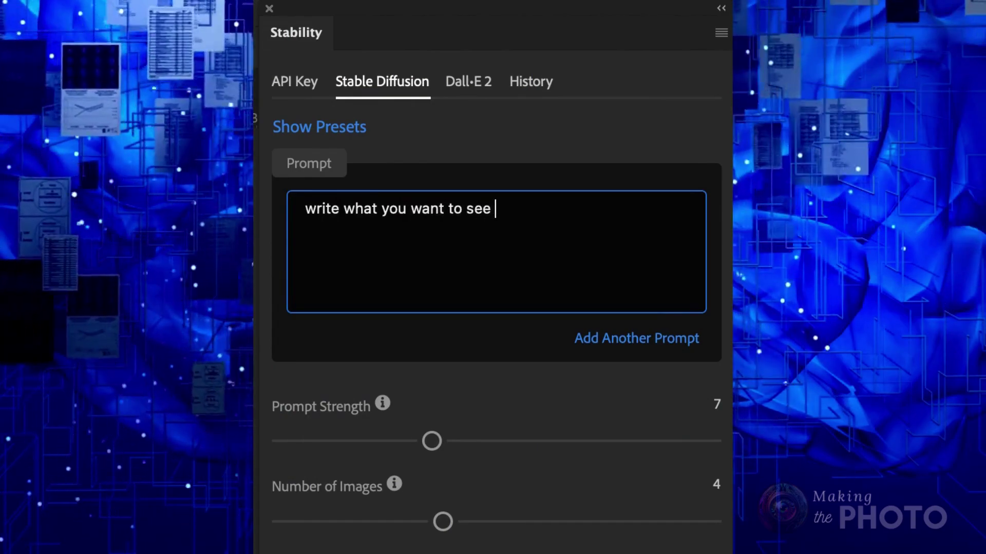
left_click_drag(445, 437, 454, 439)
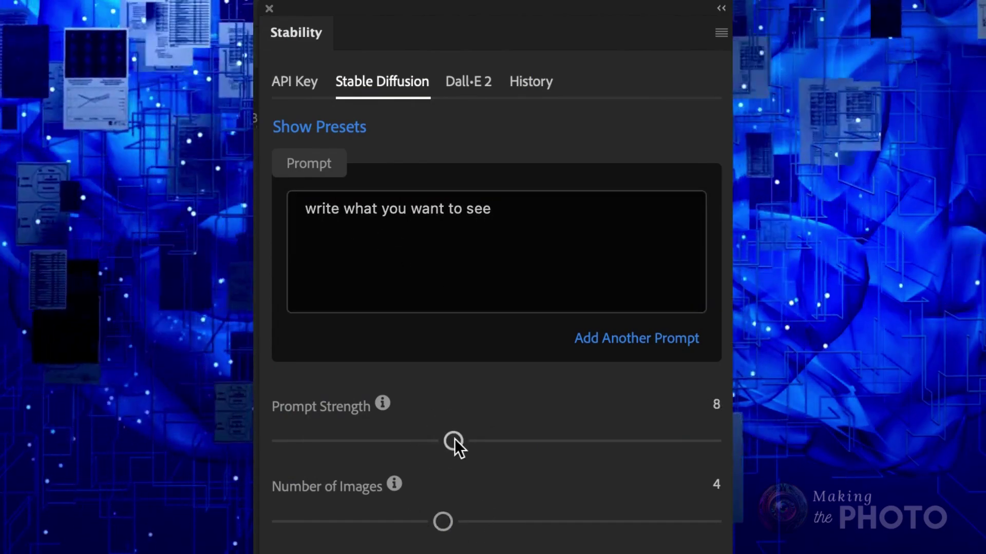
mouse_move(381, 402)
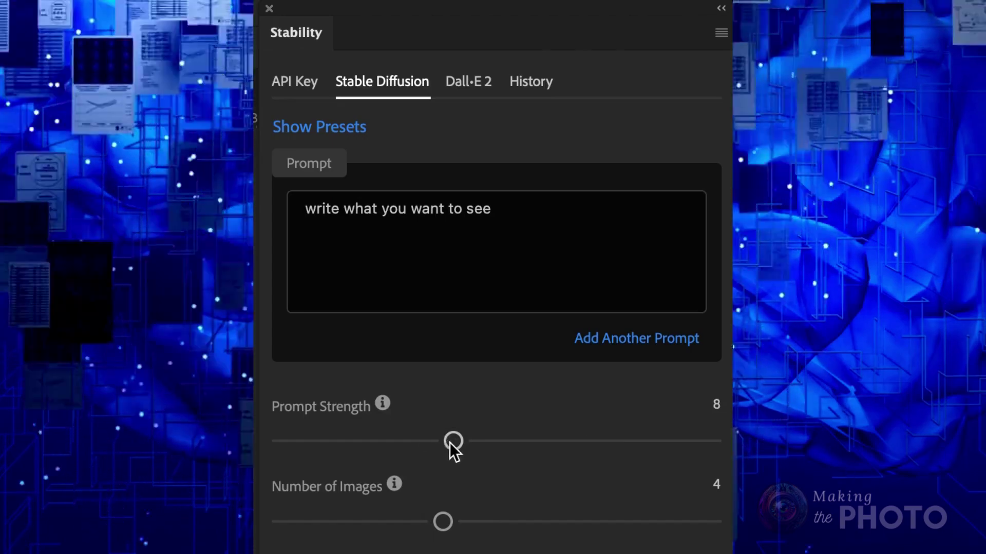
mouse_move(402, 480)
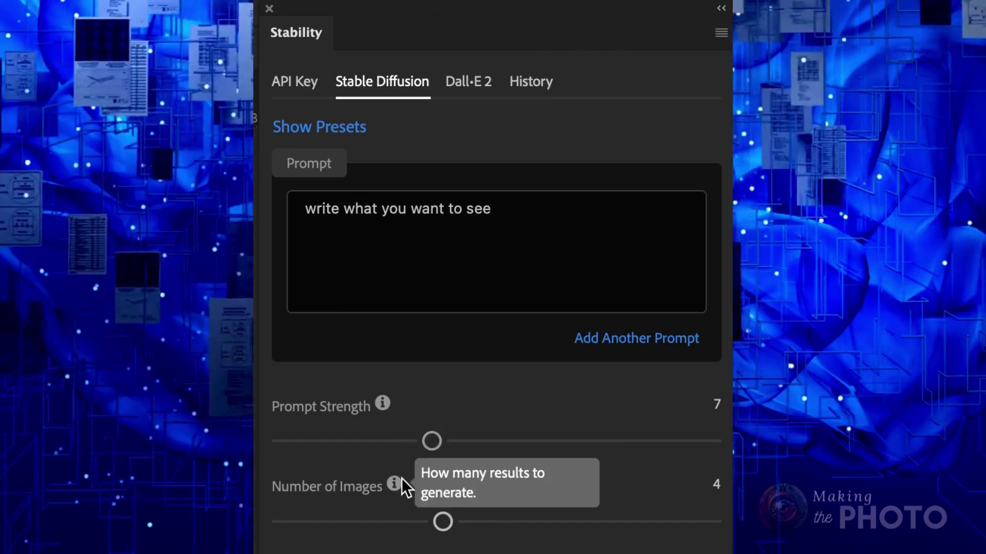
left_click(441, 522)
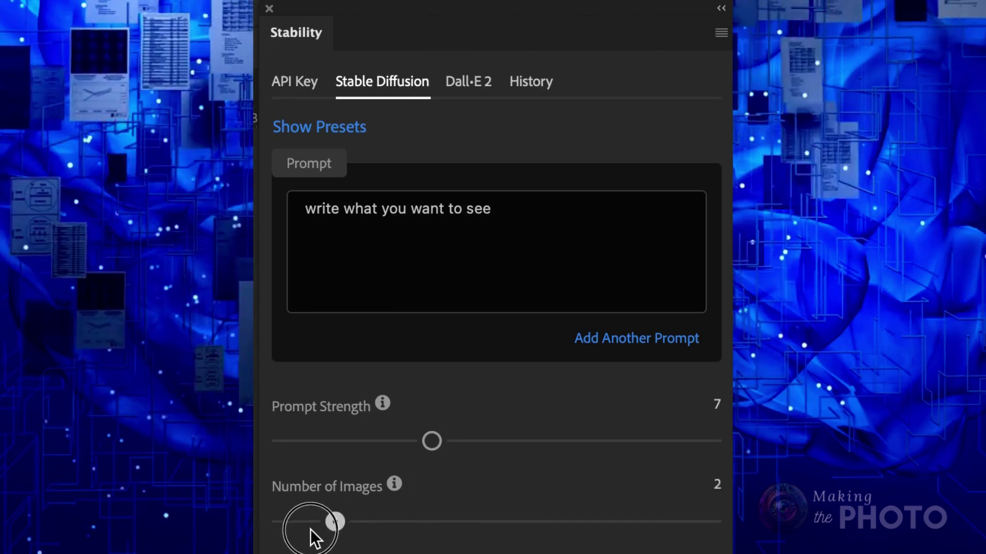
left_click_drag(545, 520, 650, 508)
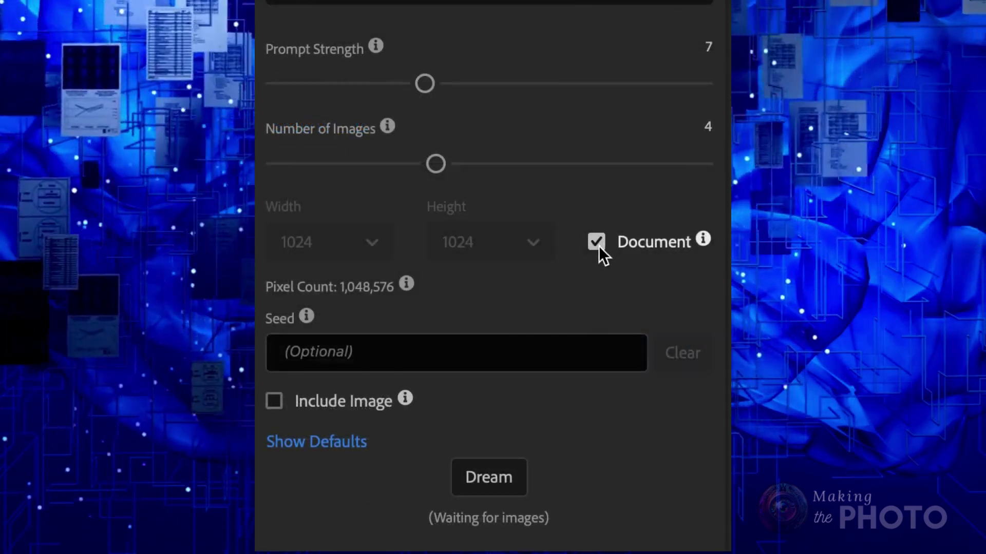
- Set the output width and height to 640, then make the size follow the document again
left_click(598, 245)
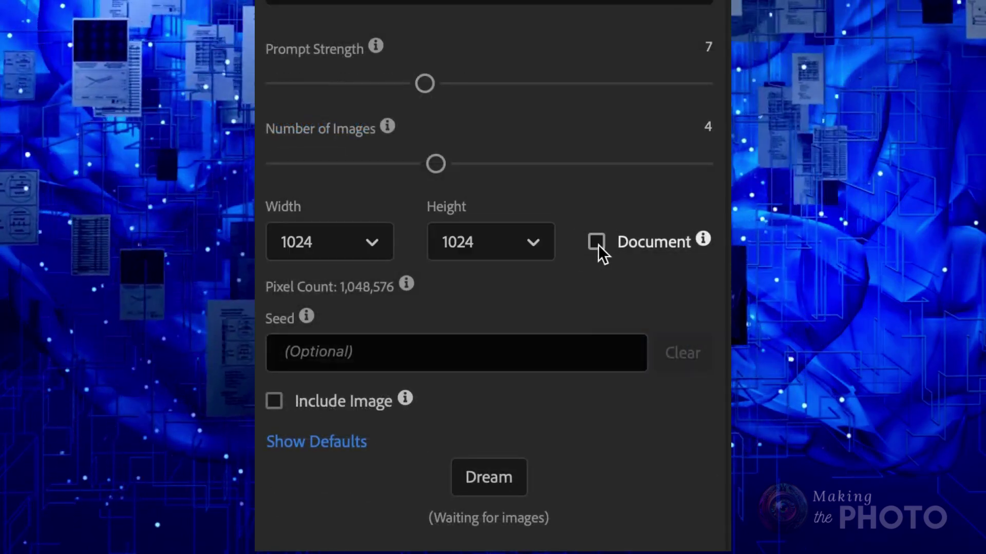
left_click(379, 245)
left_click(323, 295)
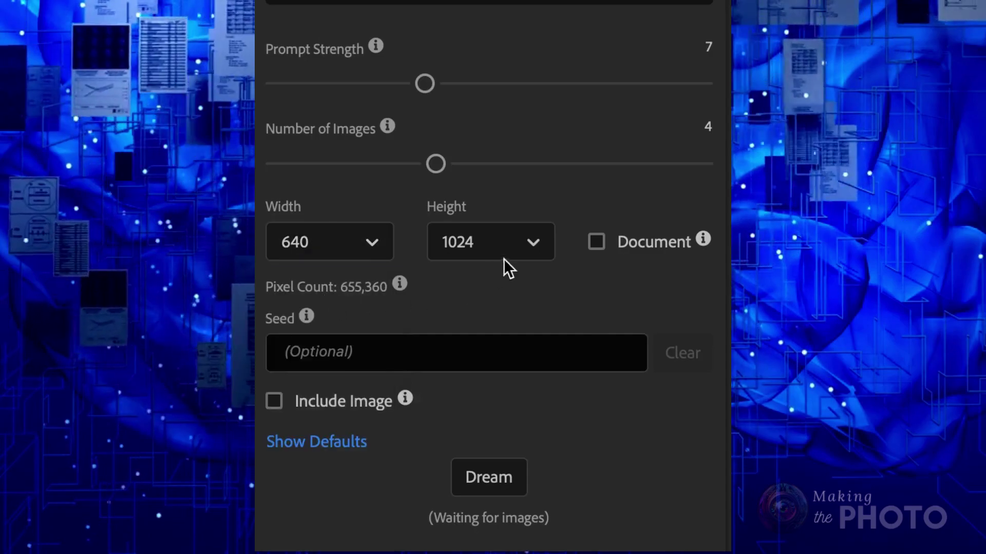
left_click(519, 246)
left_click(474, 292)
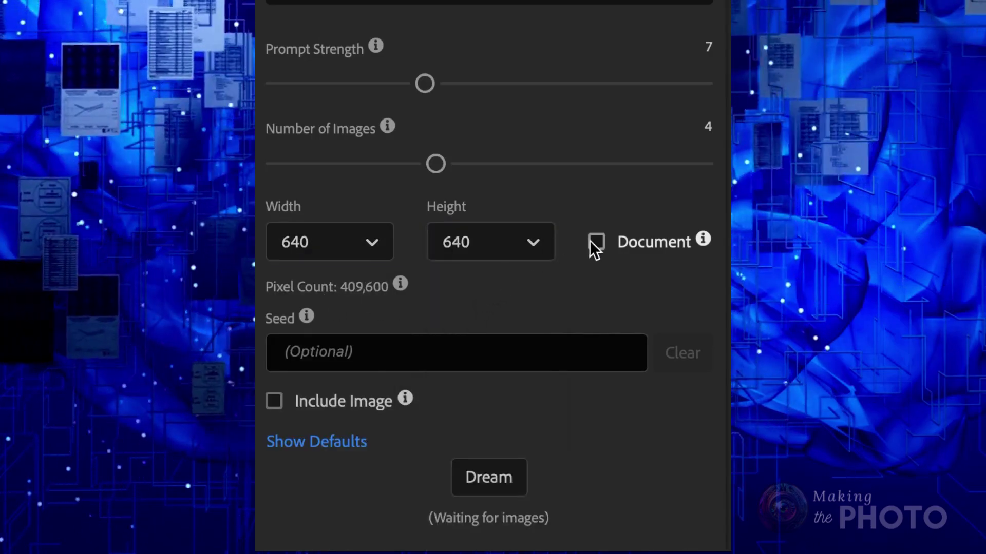
left_click(595, 241)
- Turn Include Image on and back off, then scroll down to the advanced defaults
mouse_move(308, 318)
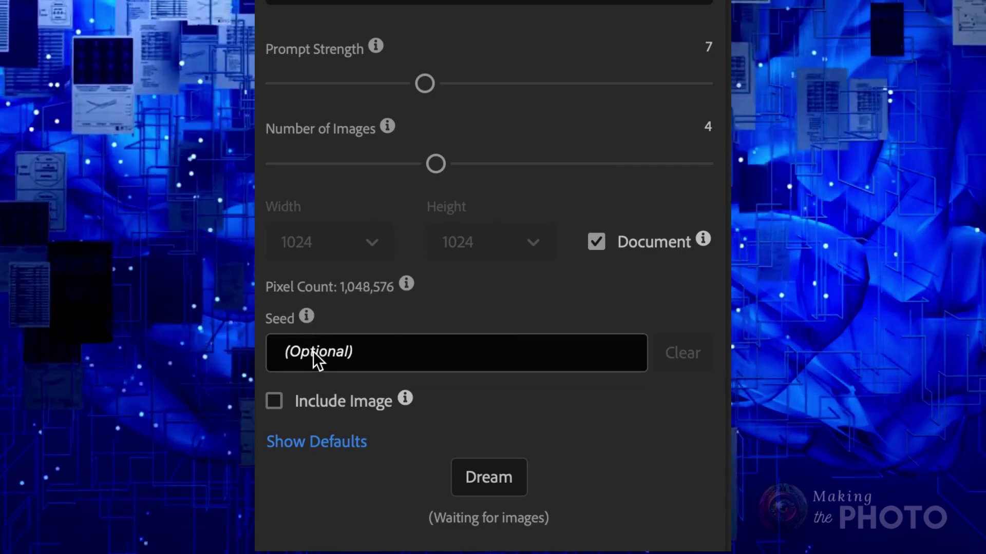
left_click(356, 406)
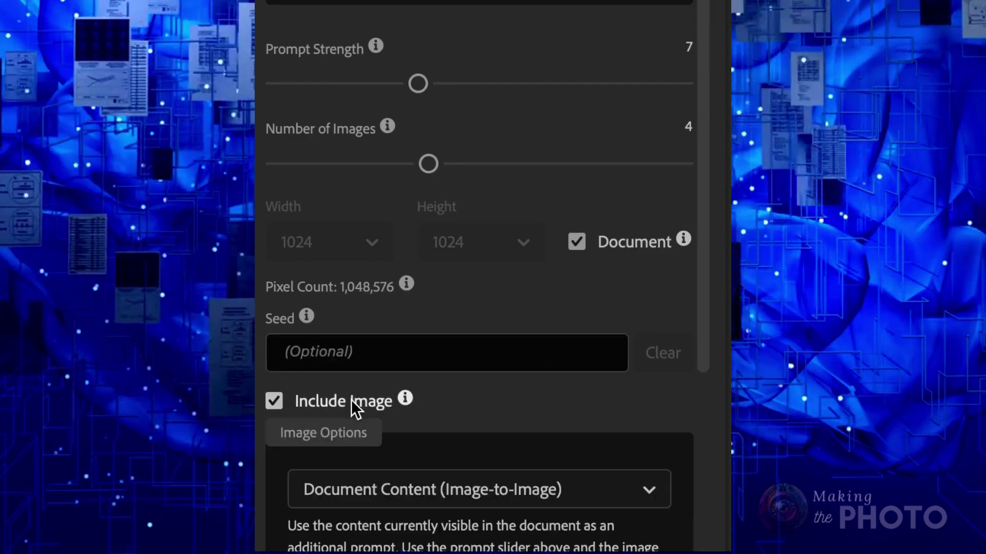
scroll(468, 431, "down", 1)
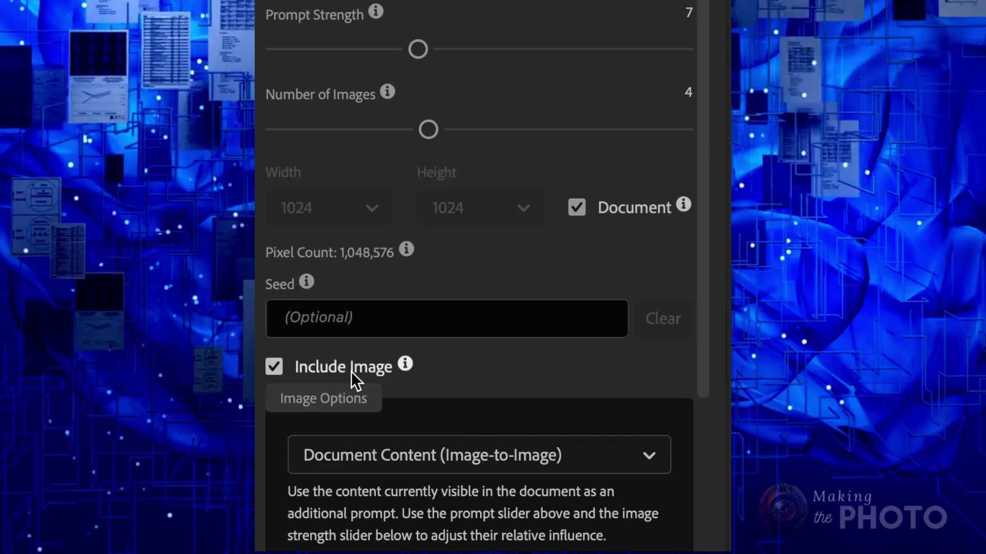
left_click(352, 372)
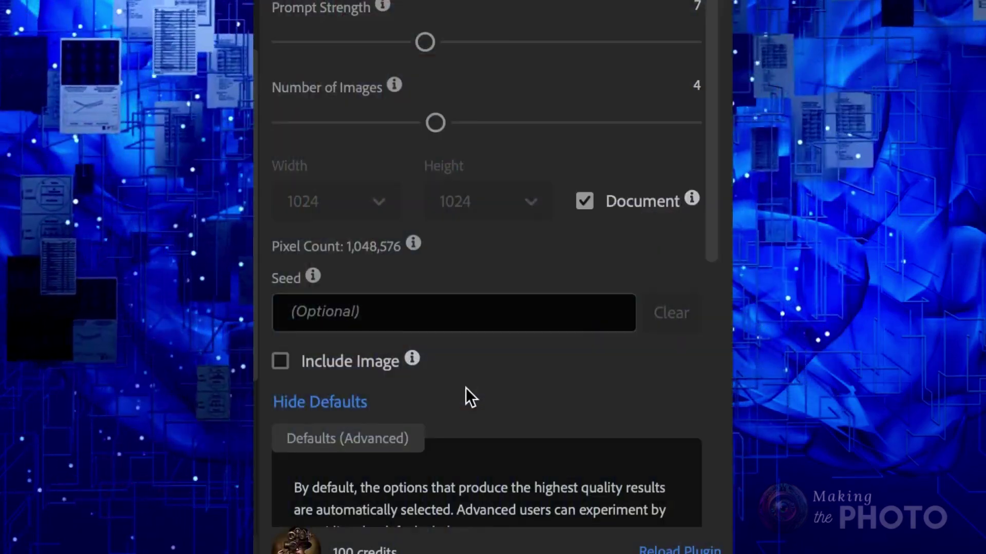
scroll(466, 392, "down", 7)
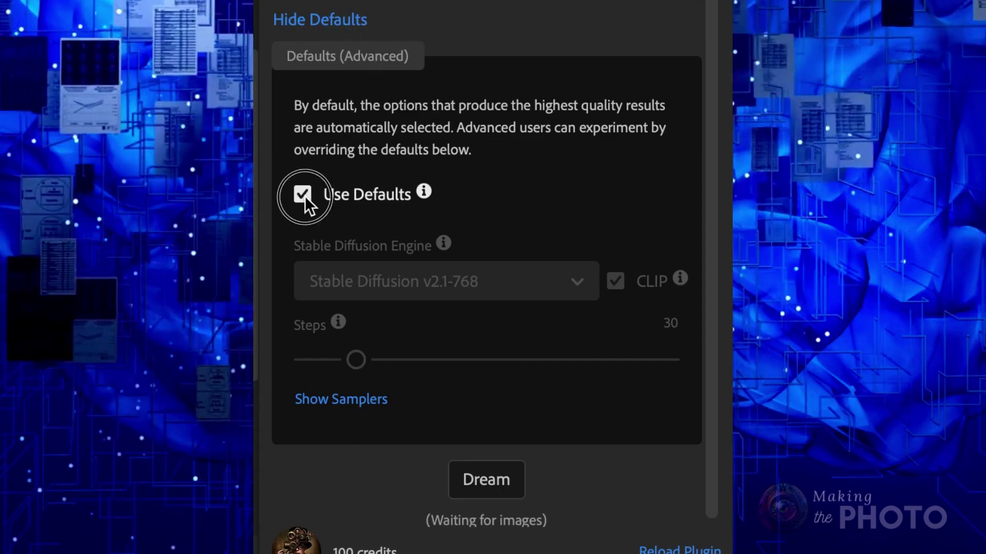
- Uncheck Use Defaults and open the Stable Diffusion Engine list to pick an engine manually
left_click(302, 195)
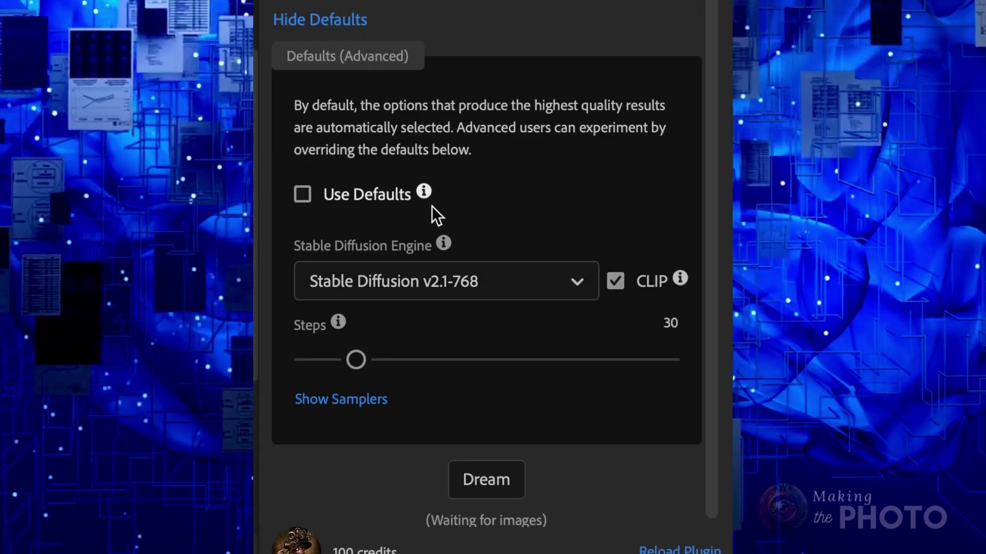
mouse_move(426, 201)
mouse_move(446, 247)
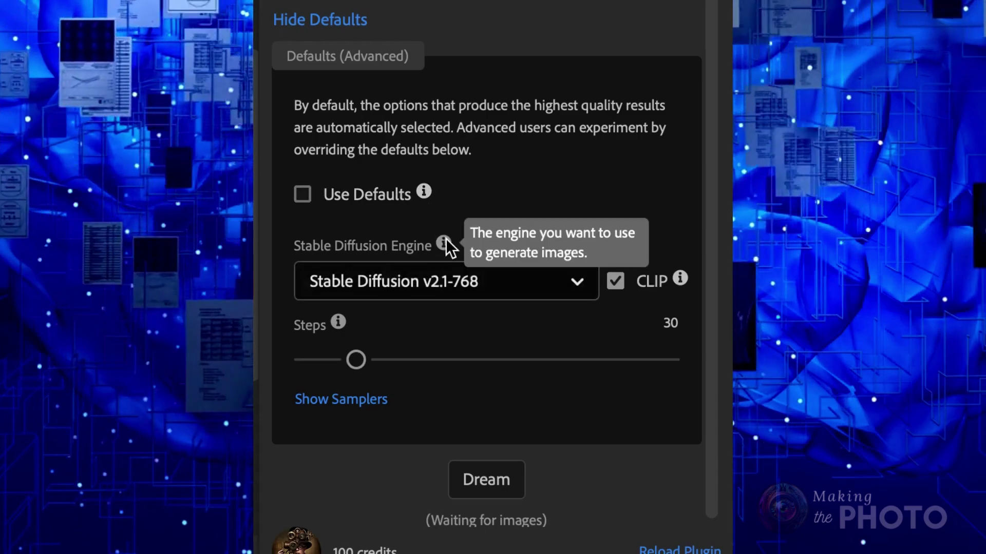
left_click(578, 283)
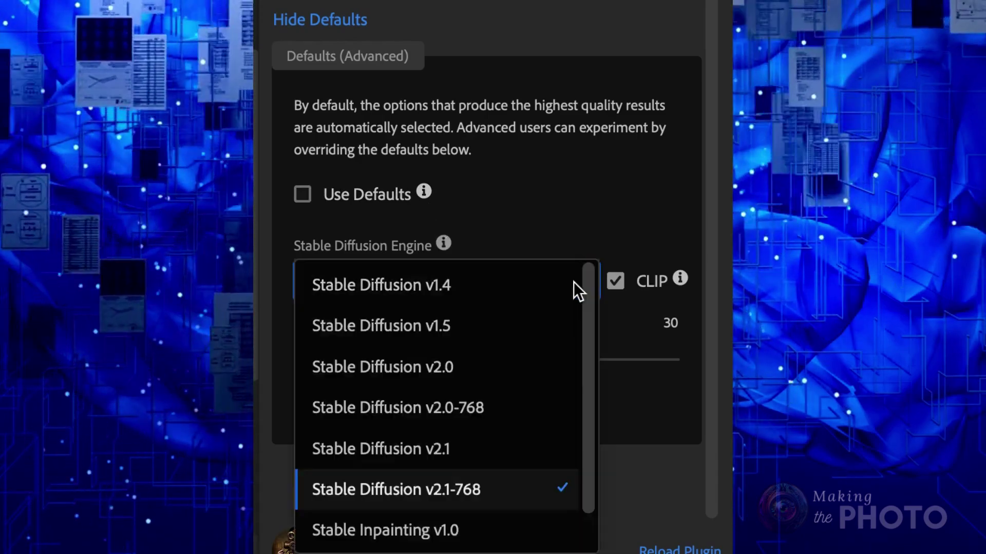
scroll(469, 482, "down", 1)
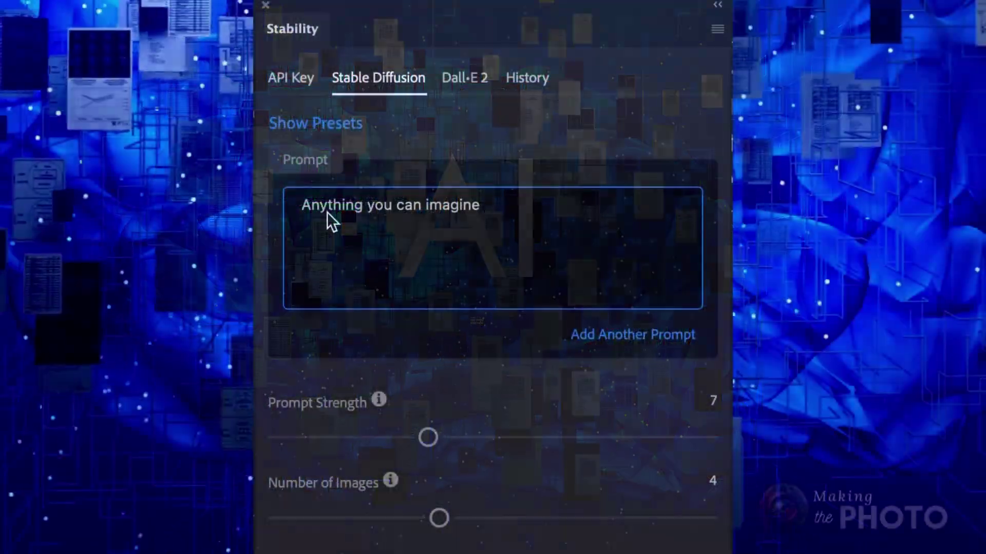
- Paste the prompt 'cute 3d render cartoon of toy art robokitten' and generate the renders
left_click(331, 215)
type("cute 3d render cartoon of toy art robokitten")
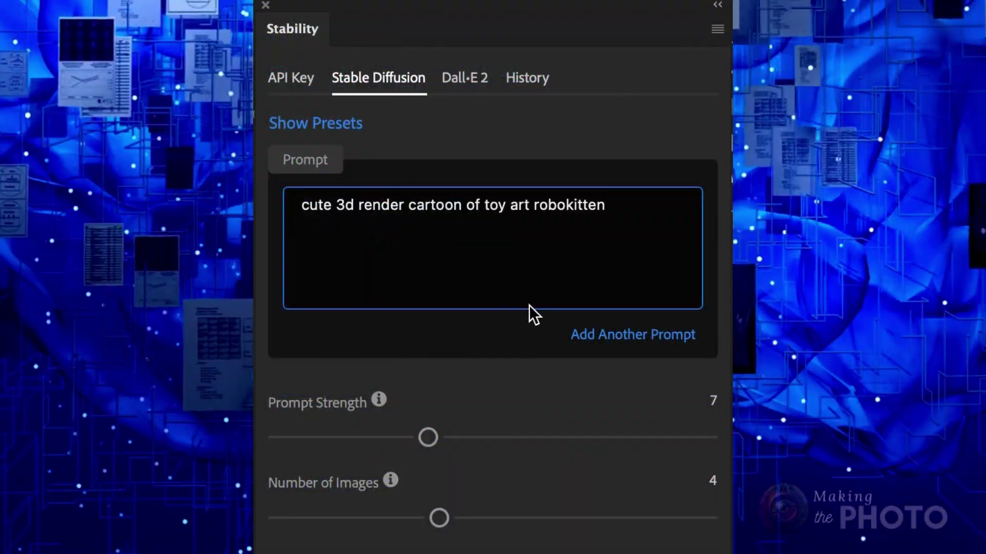
triple_click(567, 204)
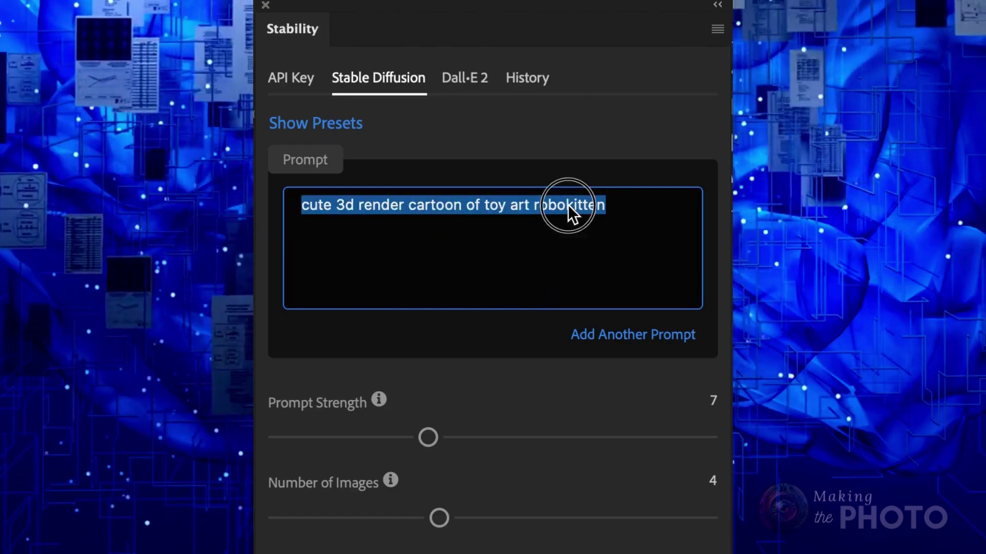
double_click(568, 205)
left_click(507, 221)
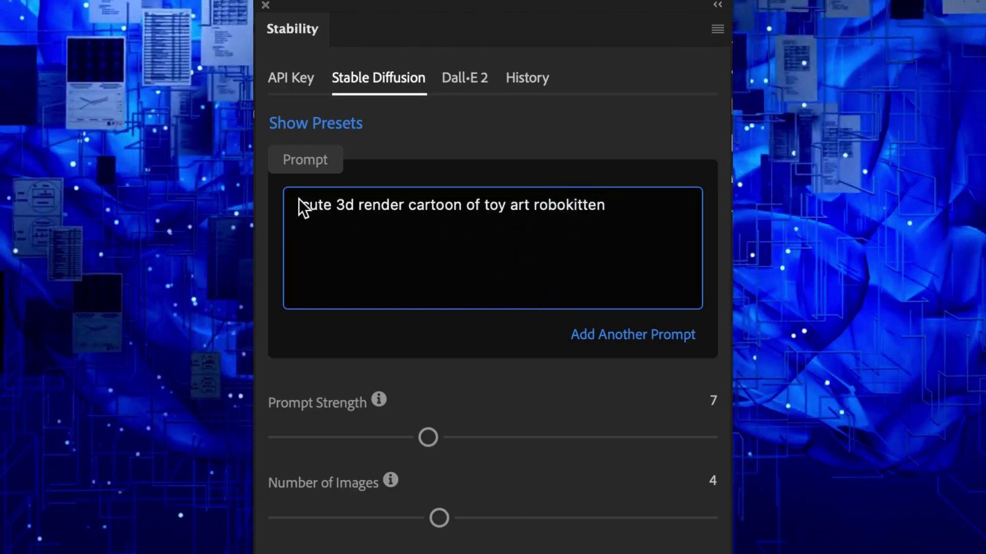
left_click_drag(397, 211, 490, 205)
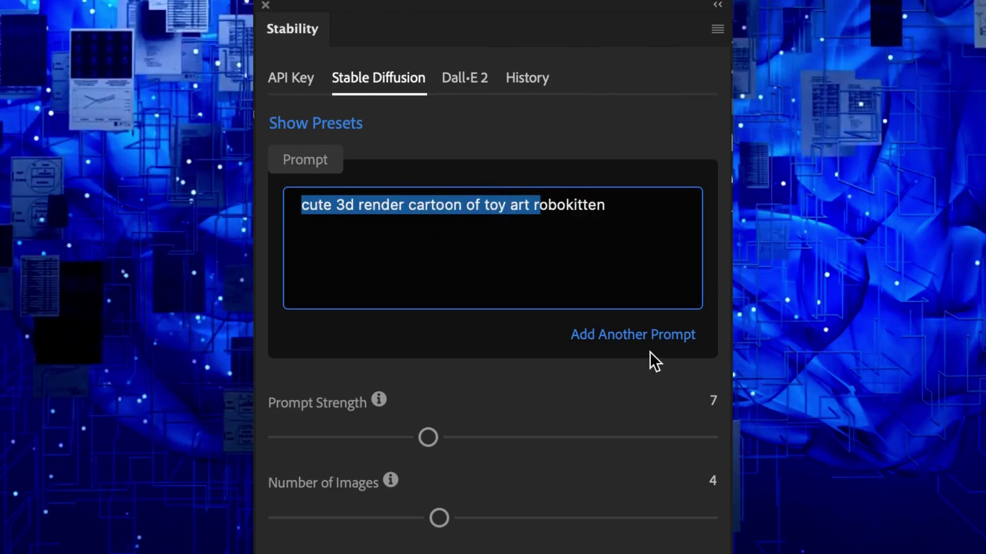
left_click(647, 157)
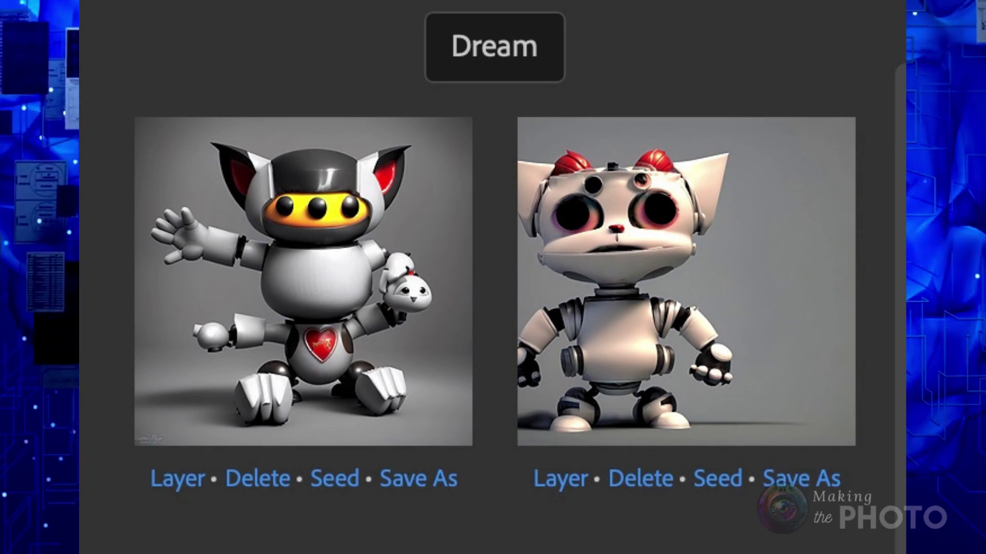
- Place the red-and-teal robot render, copy its subject to Layer 2, and hide the original layer
scroll(492, 277, "down", 8)
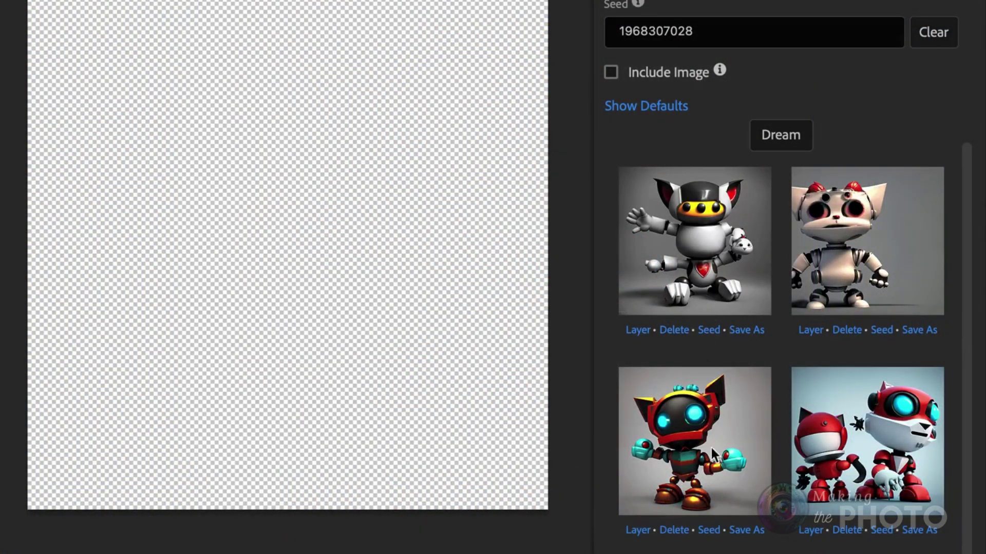
left_click(638, 531)
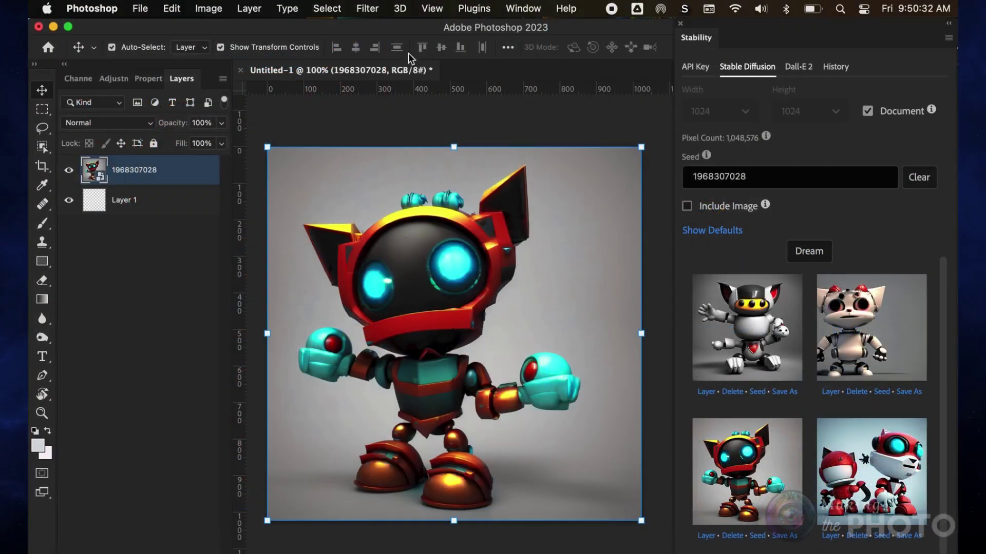
left_click(328, 8)
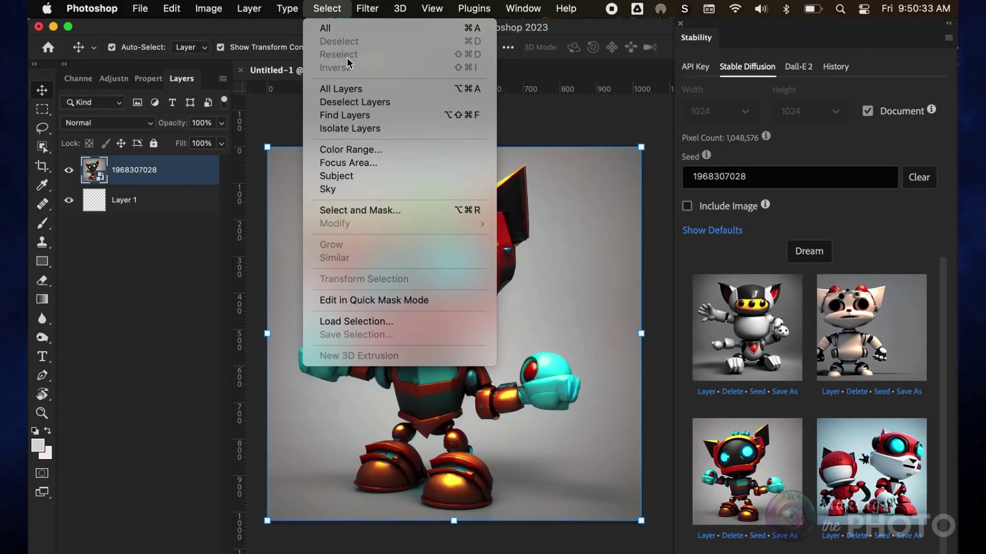
left_click(381, 177)
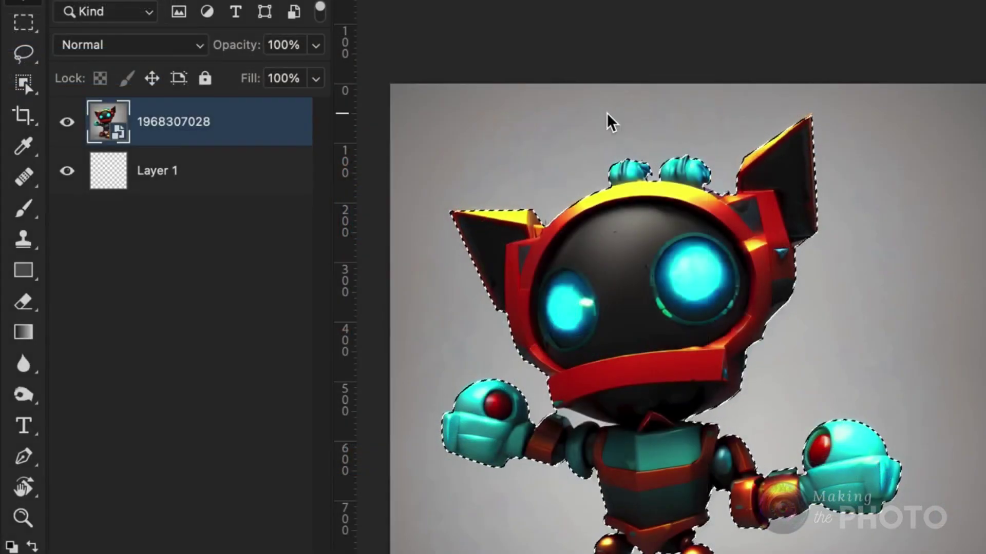
key("ctrl+j")
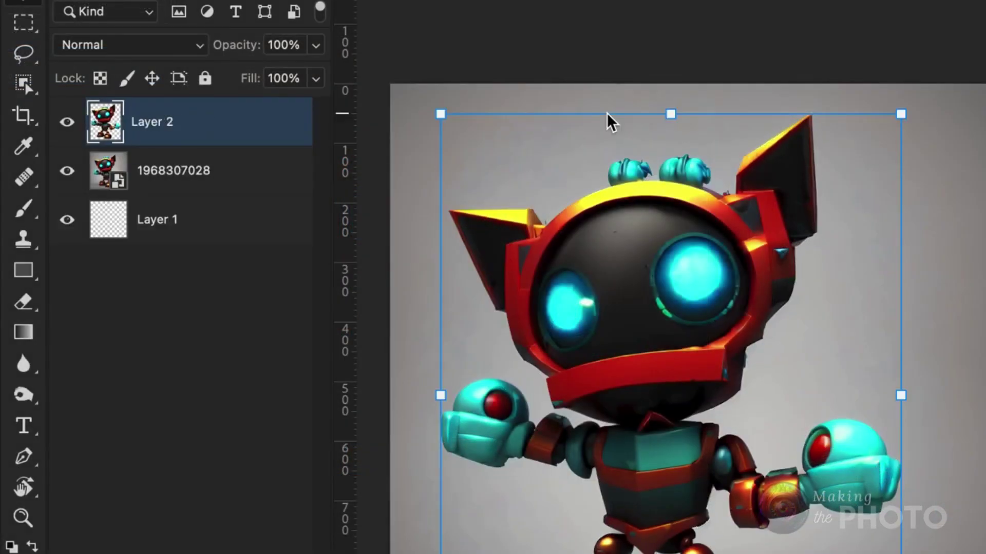
left_click(68, 171)
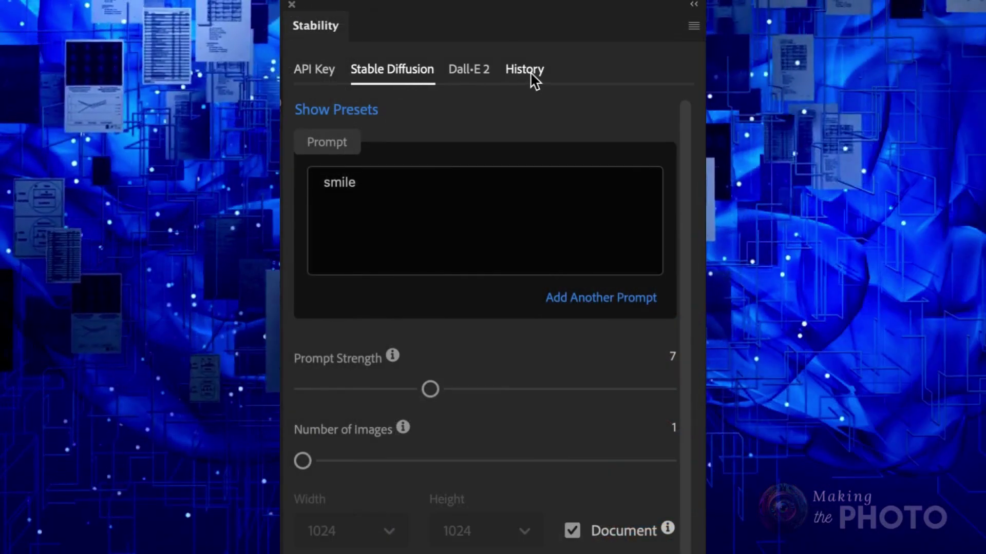
- Scroll through the Stability History to review the earlier smile, eyes and eyeballs generations
left_click(524, 70)
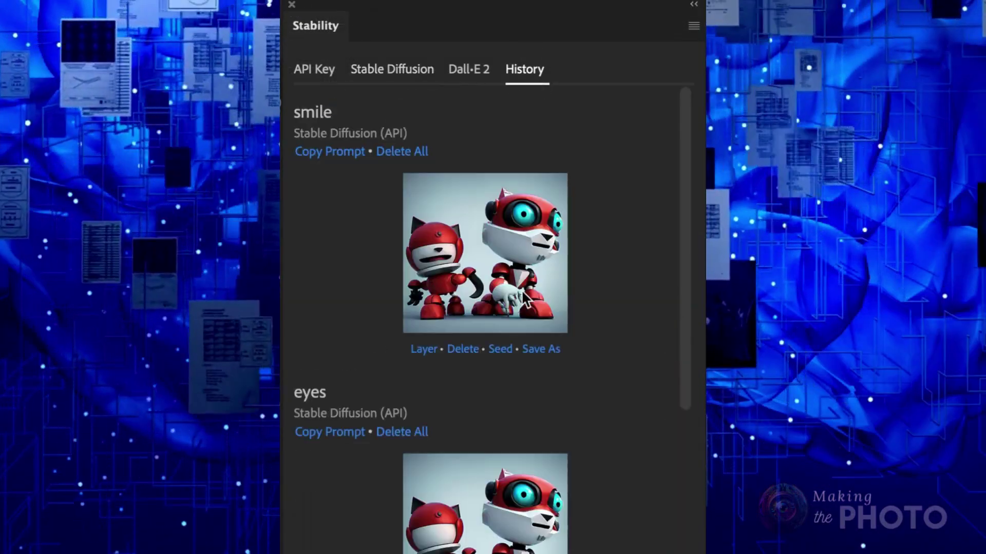
scroll(521, 299, "down", 5)
scroll(521, 289, "down", 6)
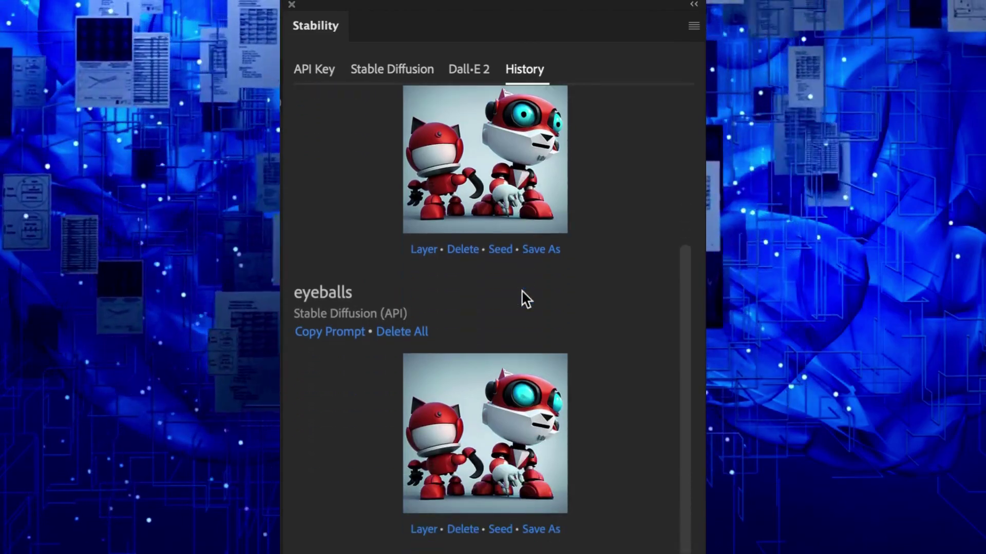
scroll(521, 289, "down", 10)
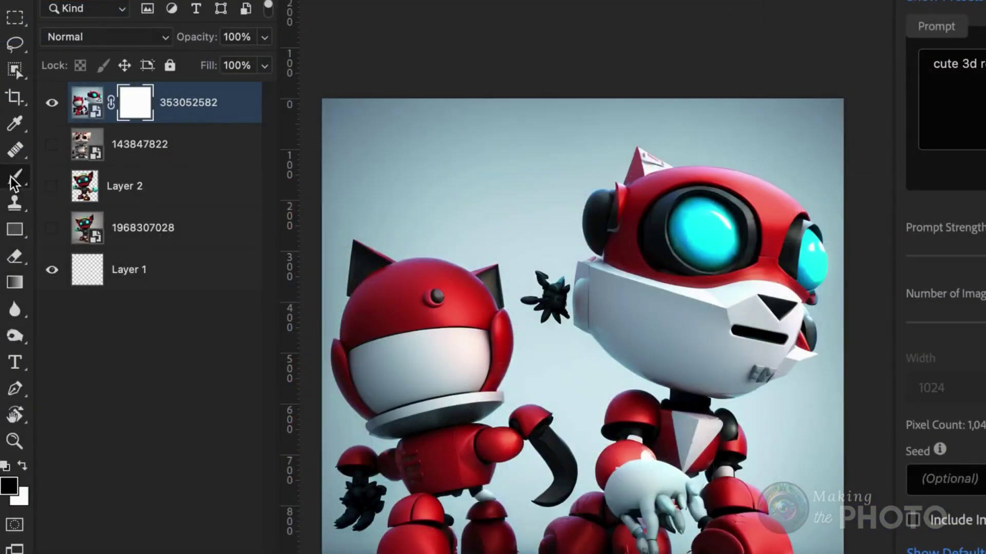
- Set the foreground colour to black and enable Include Image using the Inpaint Mask option
left_click(10, 488)
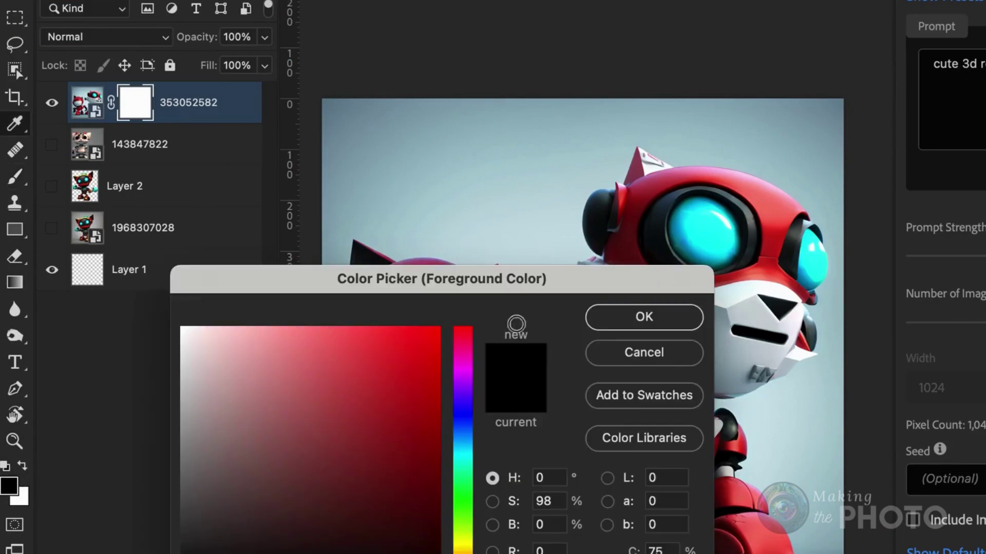
left_click(611, 327)
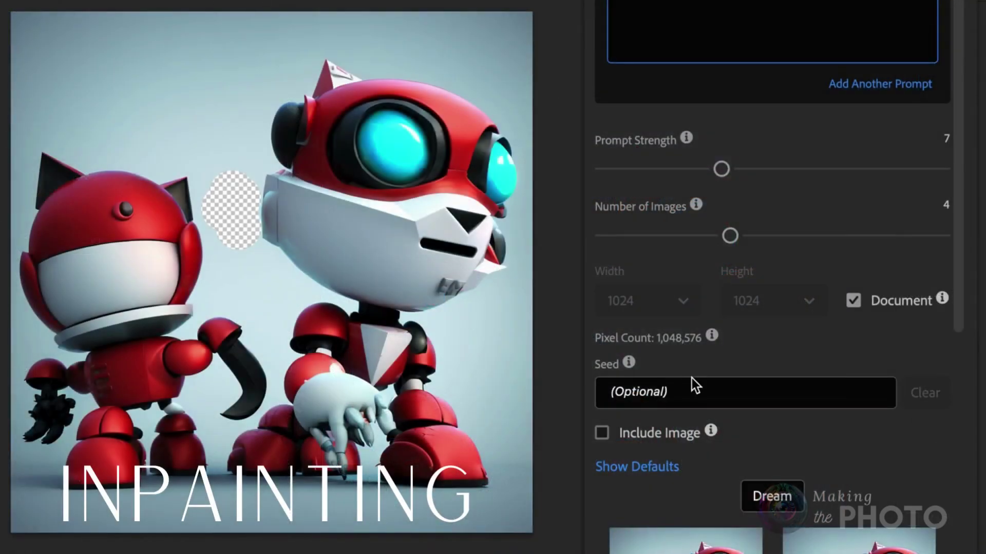
left_click(601, 433)
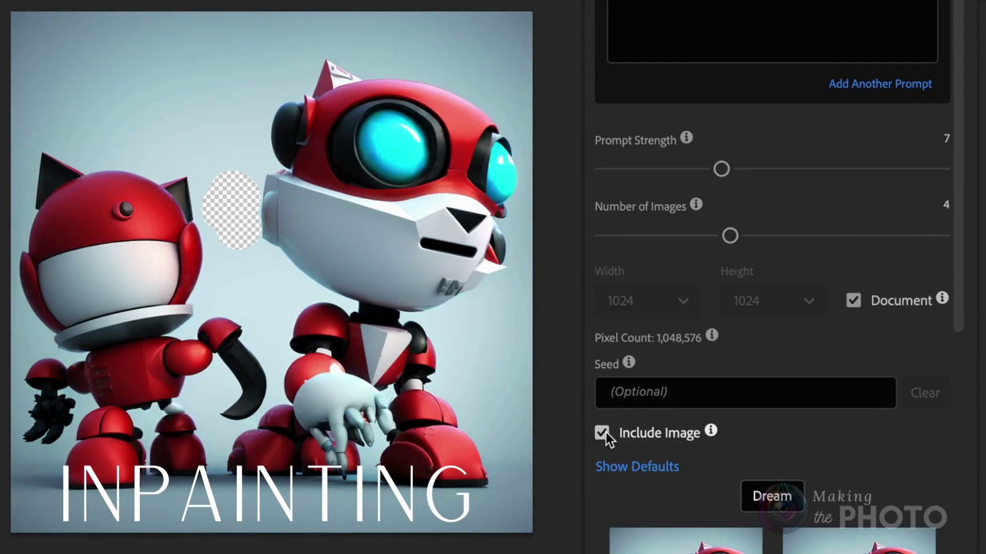
scroll(670, 431, "down", 3)
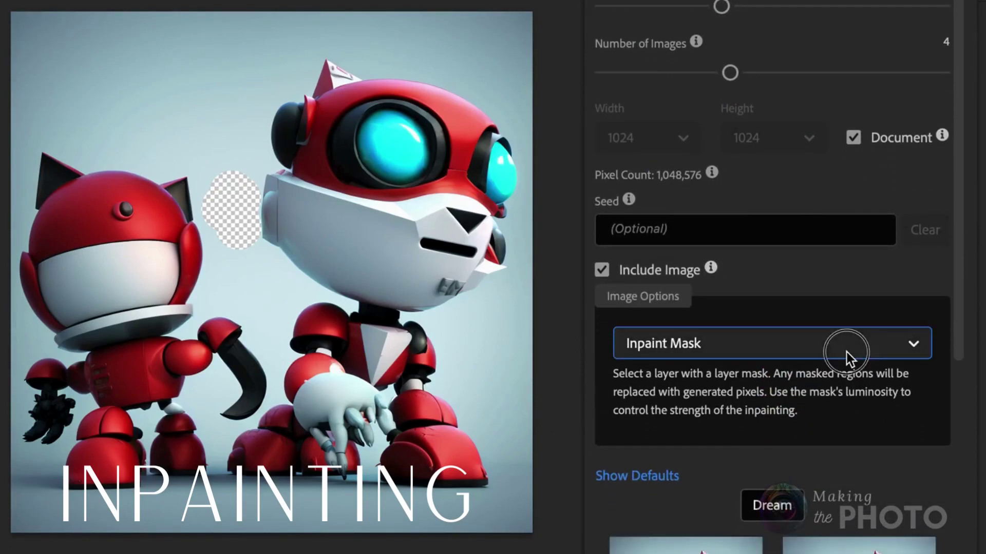
left_click(841, 354)
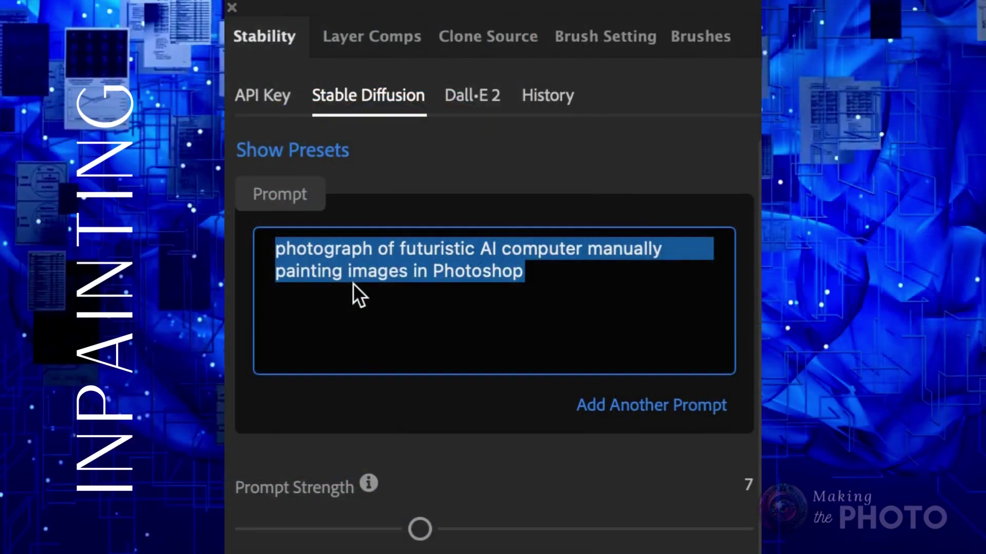
- Replace the Stability prompt with 'background'
key("BackSpace")
type("background")
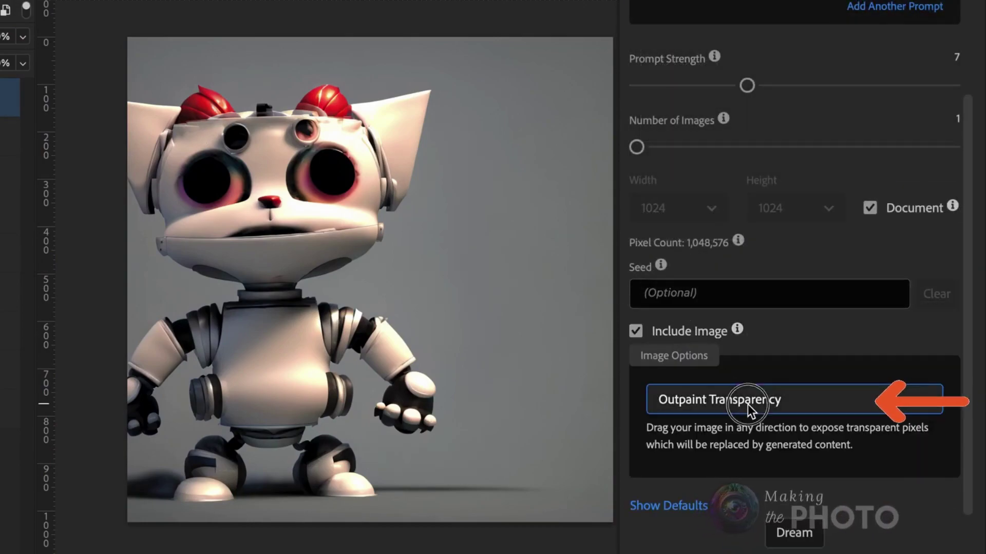
- Keep Outpaint Transparency as the Stability image mode
left_click(748, 407)
scroll(745, 538, "down", 4)
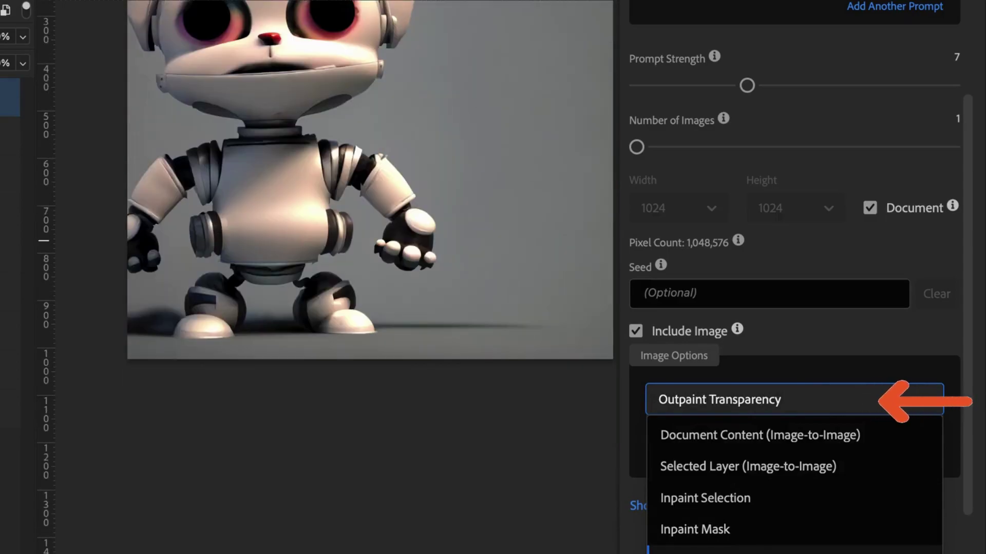
left_click(745, 553)
scroll(458, 483, "up", 1)
scroll(458, 484, "up", 3)
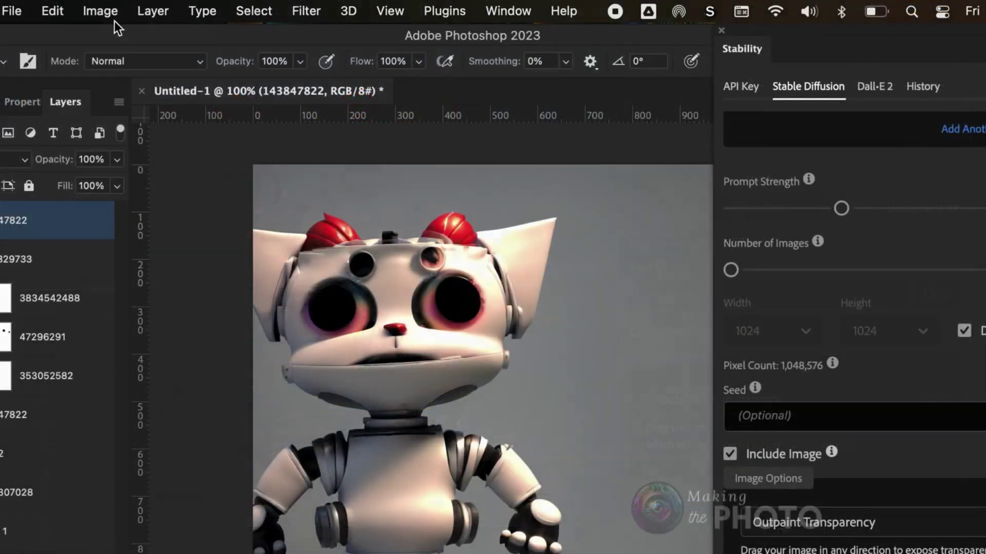
- Widen the canvas to 1500 px anchored right, adding transparent space on the left
left_click(100, 11)
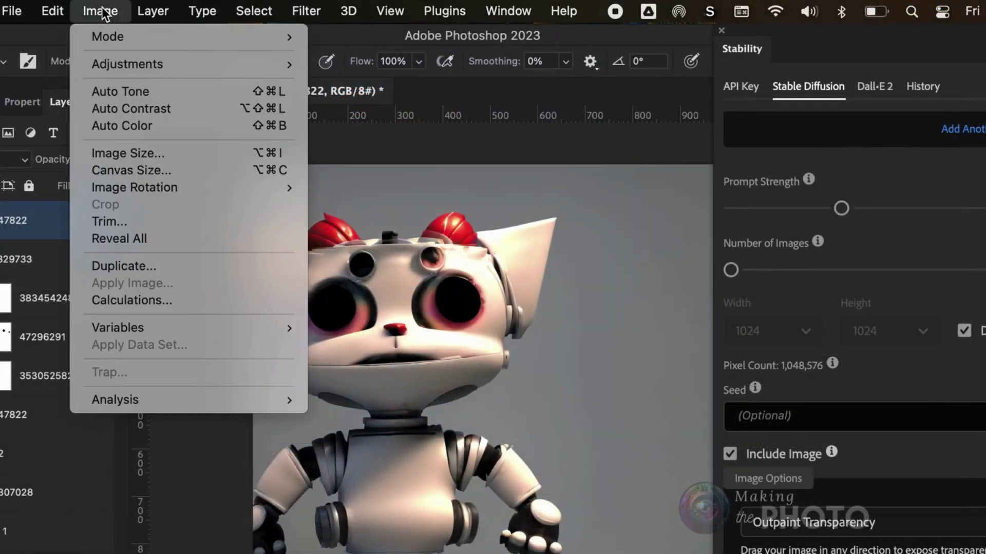
left_click(127, 169)
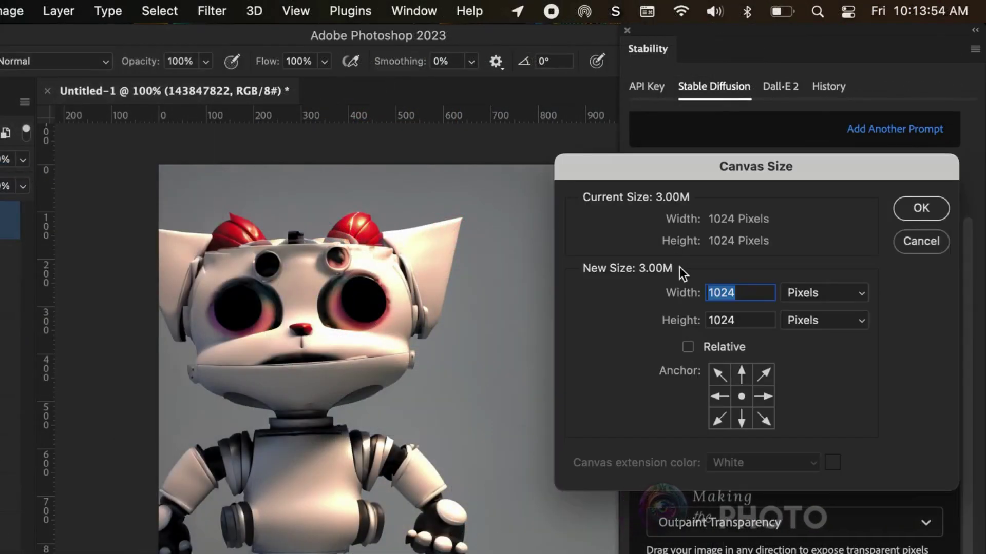
left_click(771, 395)
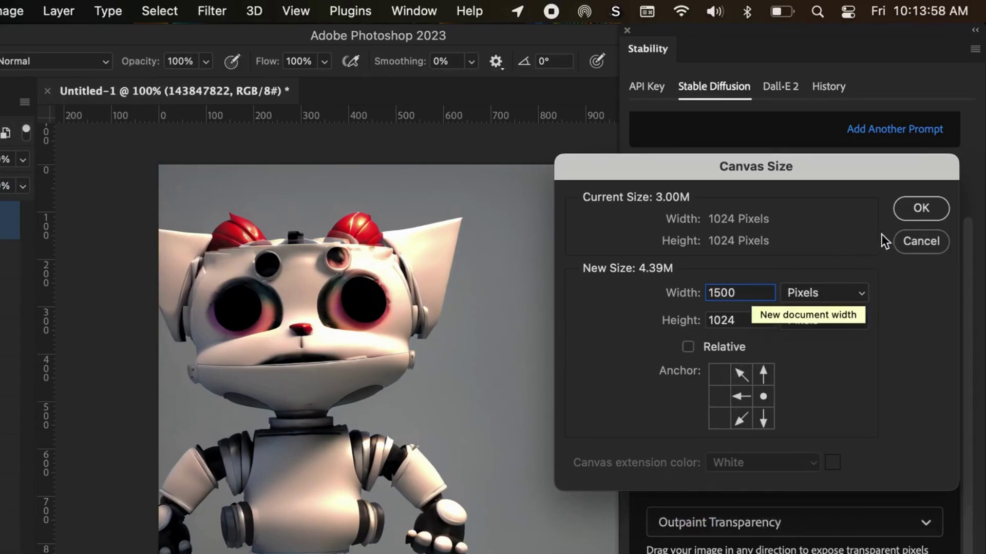
left_click(918, 207)
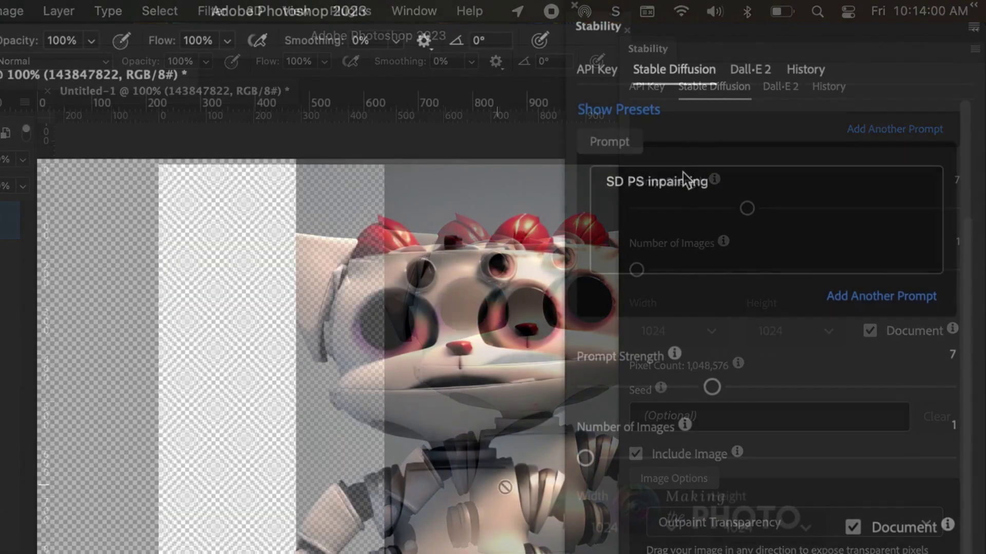
- Replace the Stability prompt with the copied robokitten prompt
double_click(683, 175)
triple_click(683, 175)
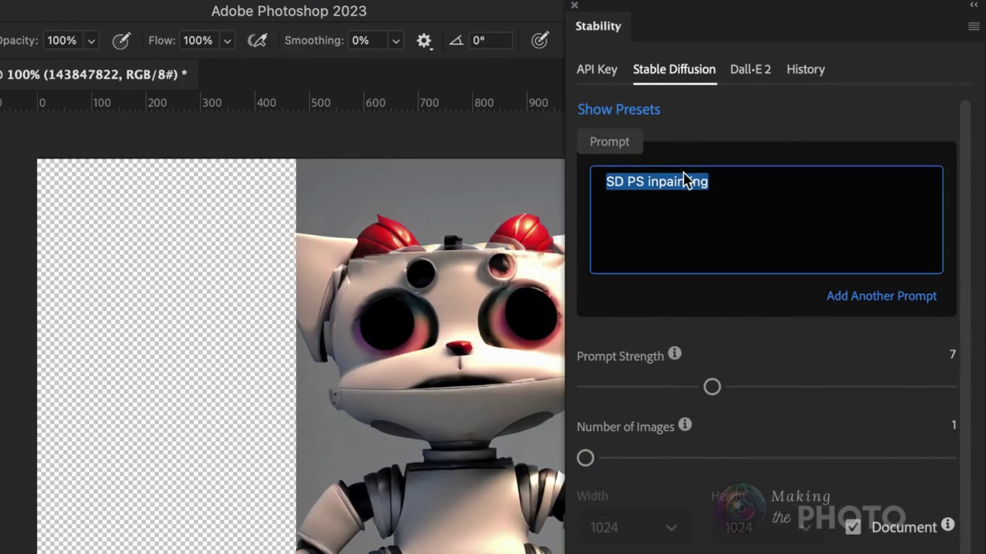
type("cute 3d render  cartoon of toy art robokitten")
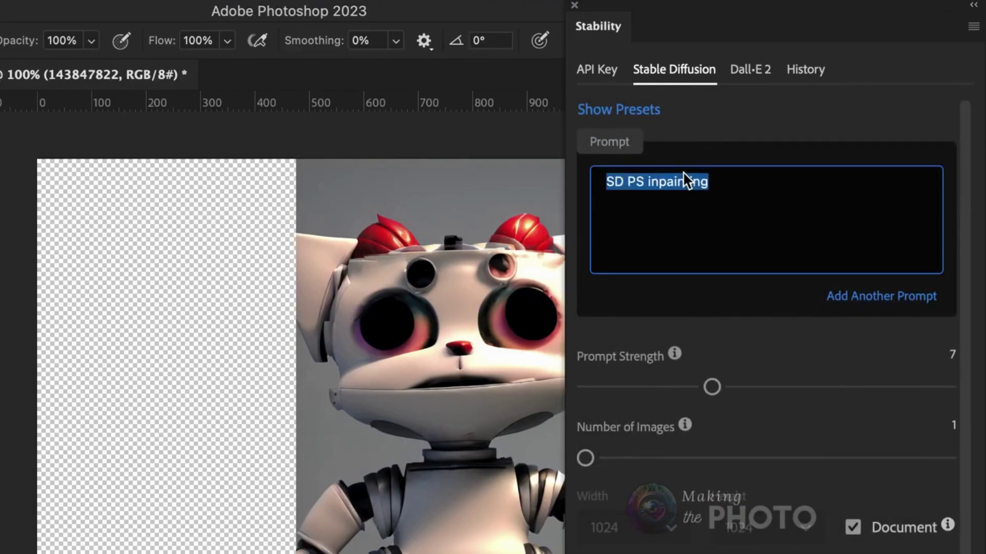
double_click(684, 175)
triple_click(684, 173)
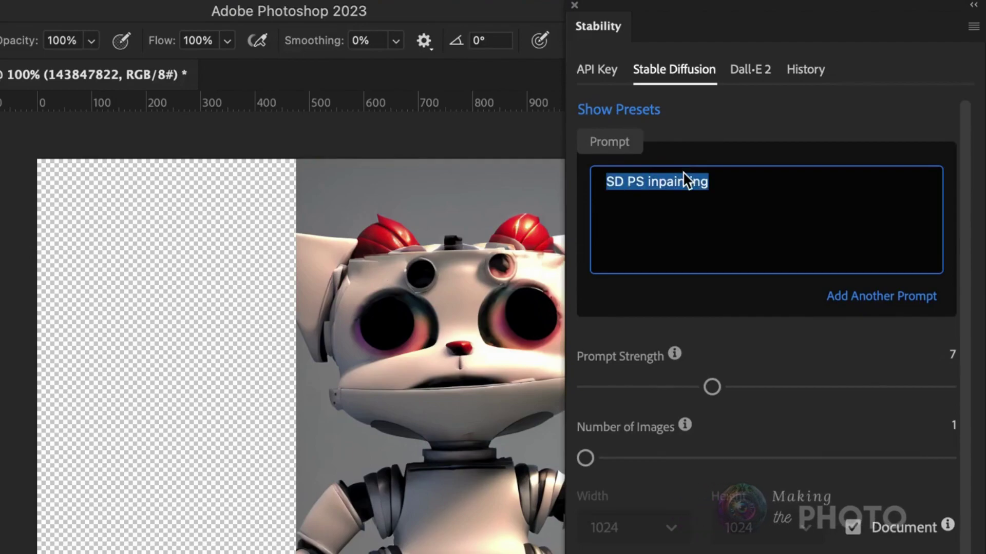
type("cute 3d render cartoon of toy art robokitten")
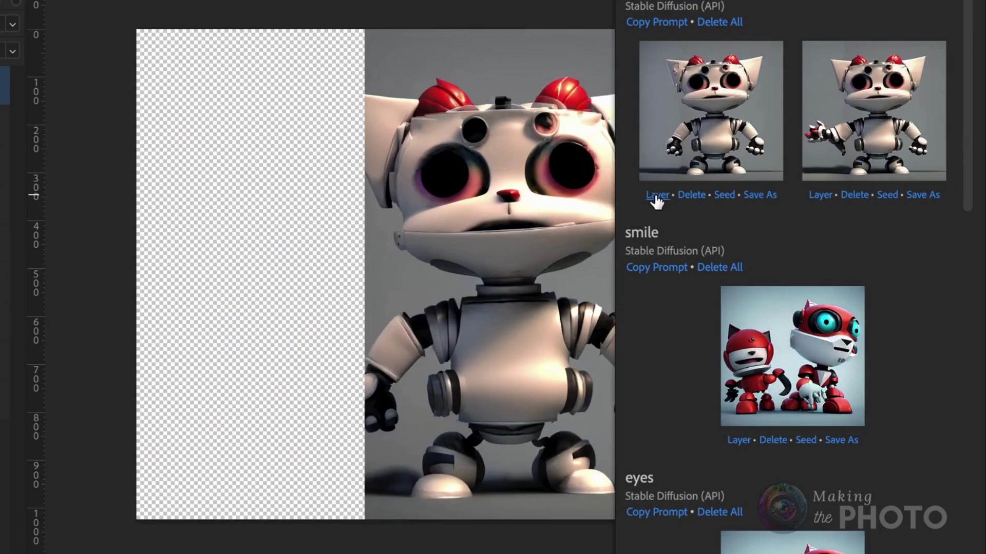
- Place the outpainted robokitten as a layer and set the forest output size to 768×1280
left_click(657, 195)
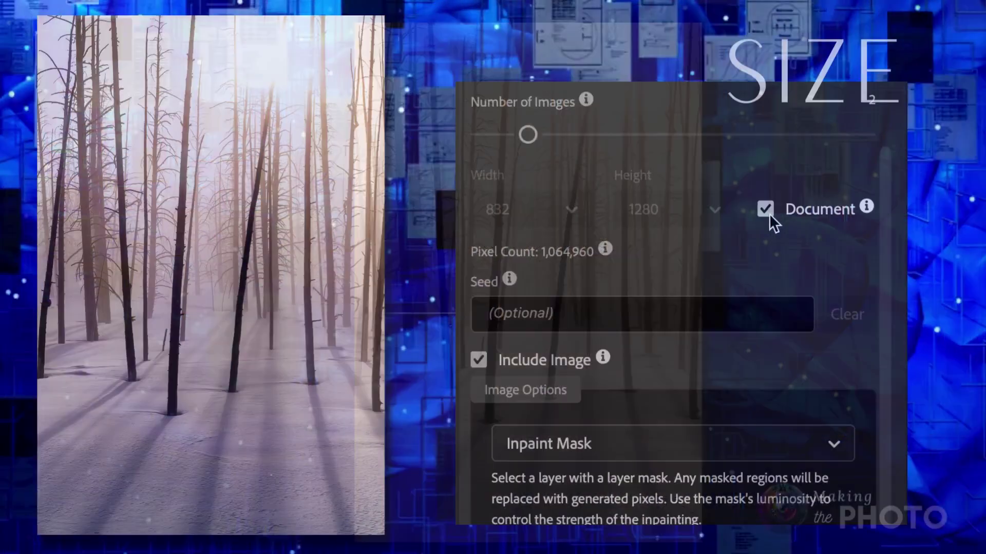
left_click(768, 213)
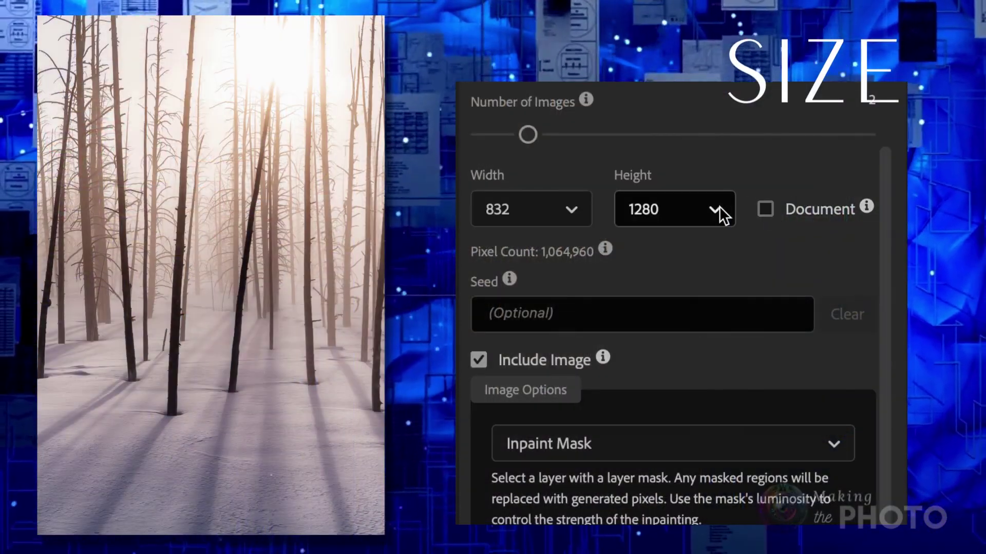
mouse_move(608, 243)
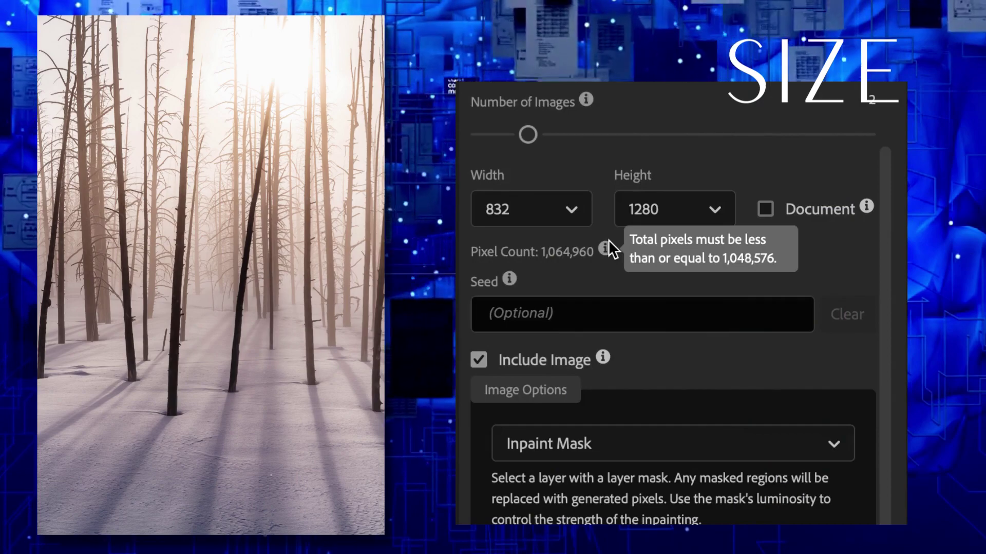
left_click(716, 208)
scroll(693, 463, "down", 2)
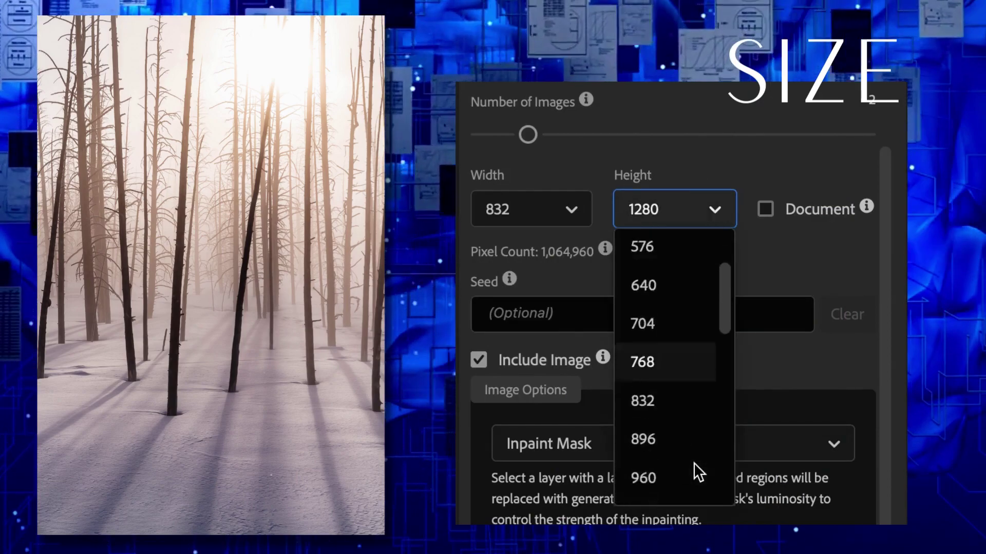
scroll(694, 463, "down", 3)
left_click(647, 425)
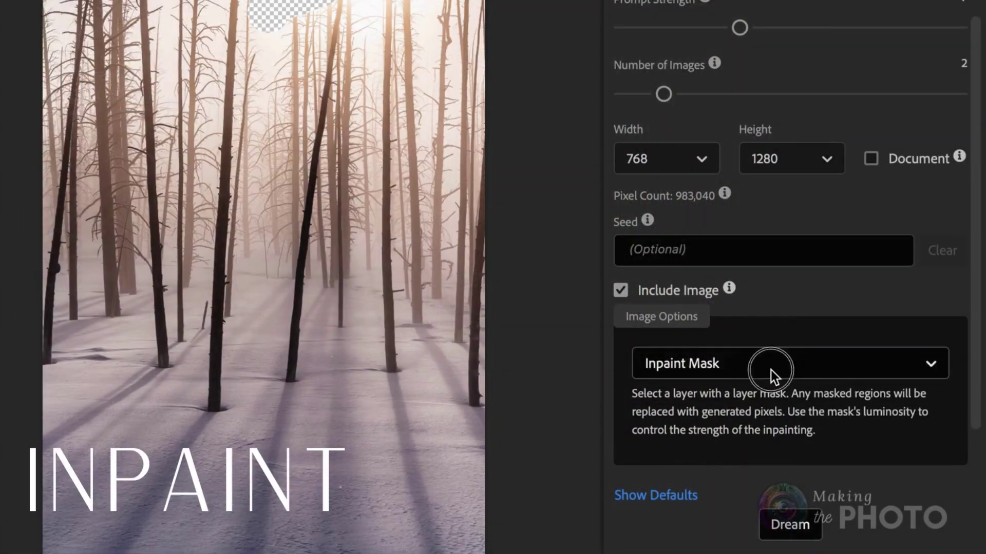
- Use Inpaint Mask and enter the prompt 'silhouette photo of a hawk flying, backlit, realistic, detailed, rim lighting'
left_click(771, 370)
left_click(741, 514)
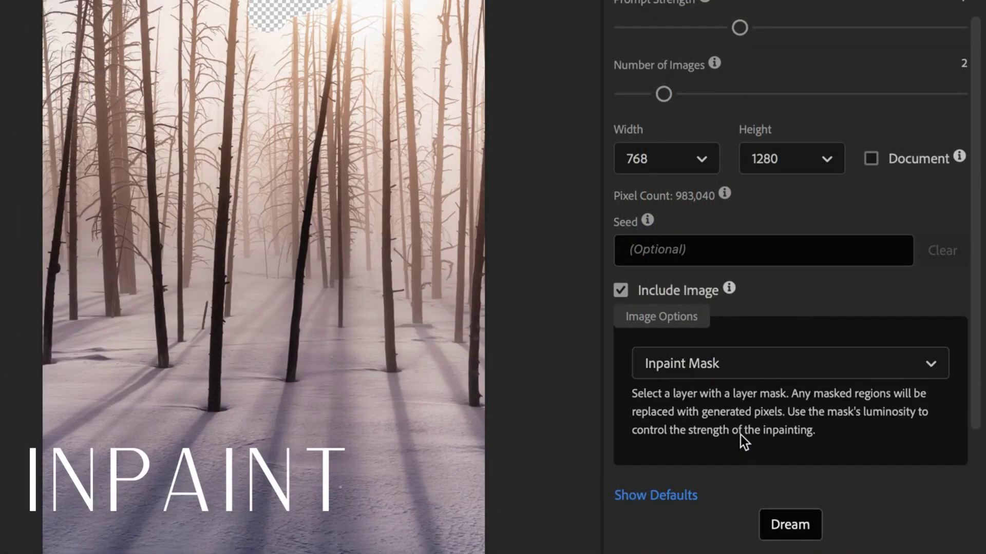
scroll(740, 436, "down", 2)
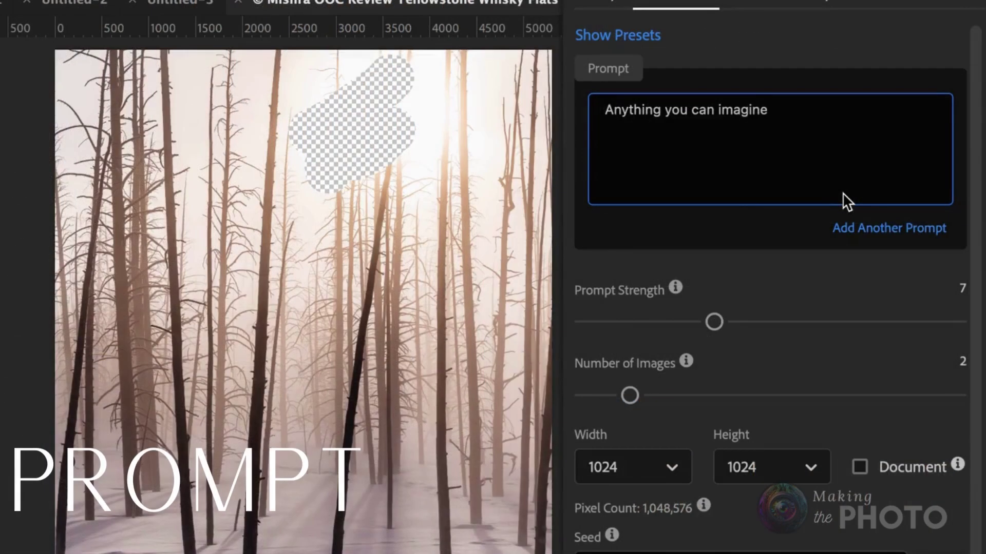
type("sil")
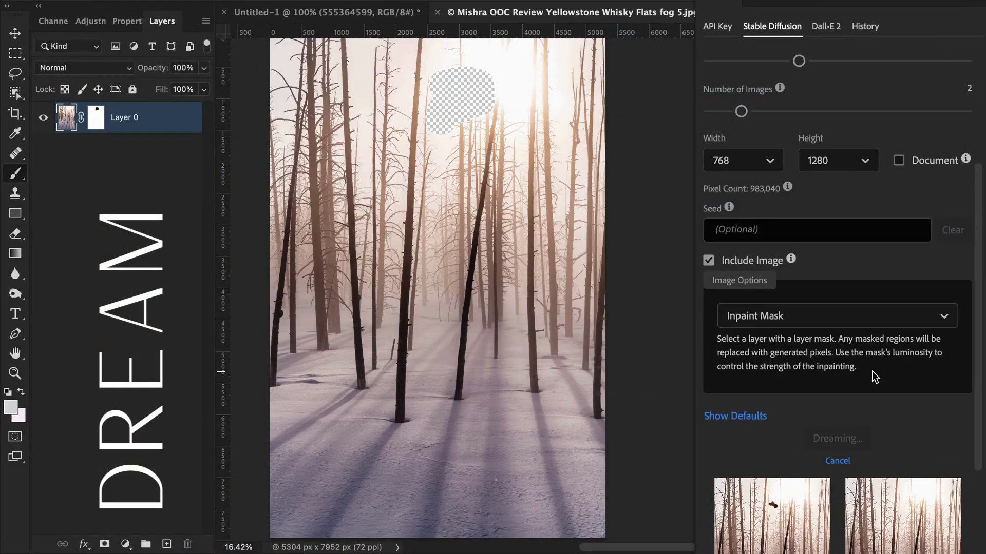
scroll(879, 401, "down", 5)
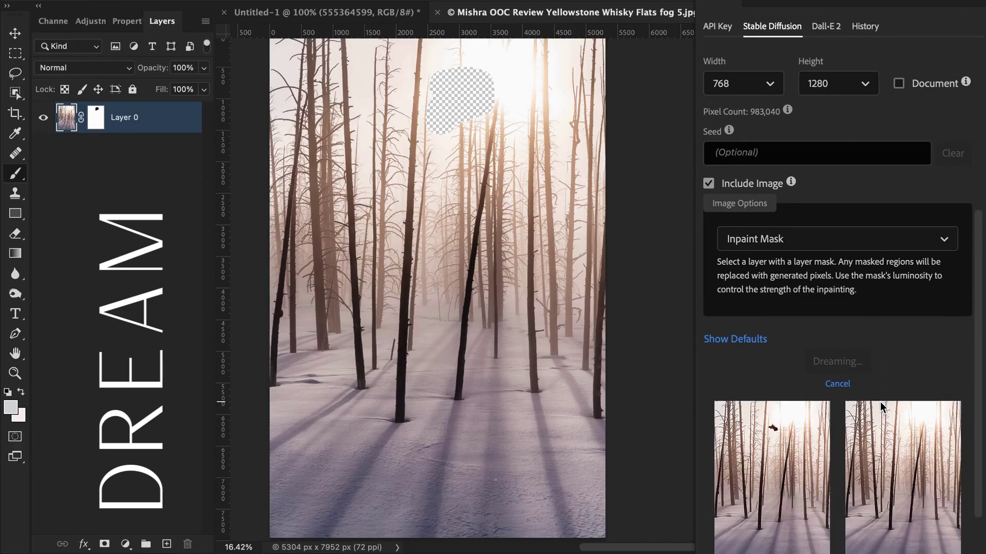